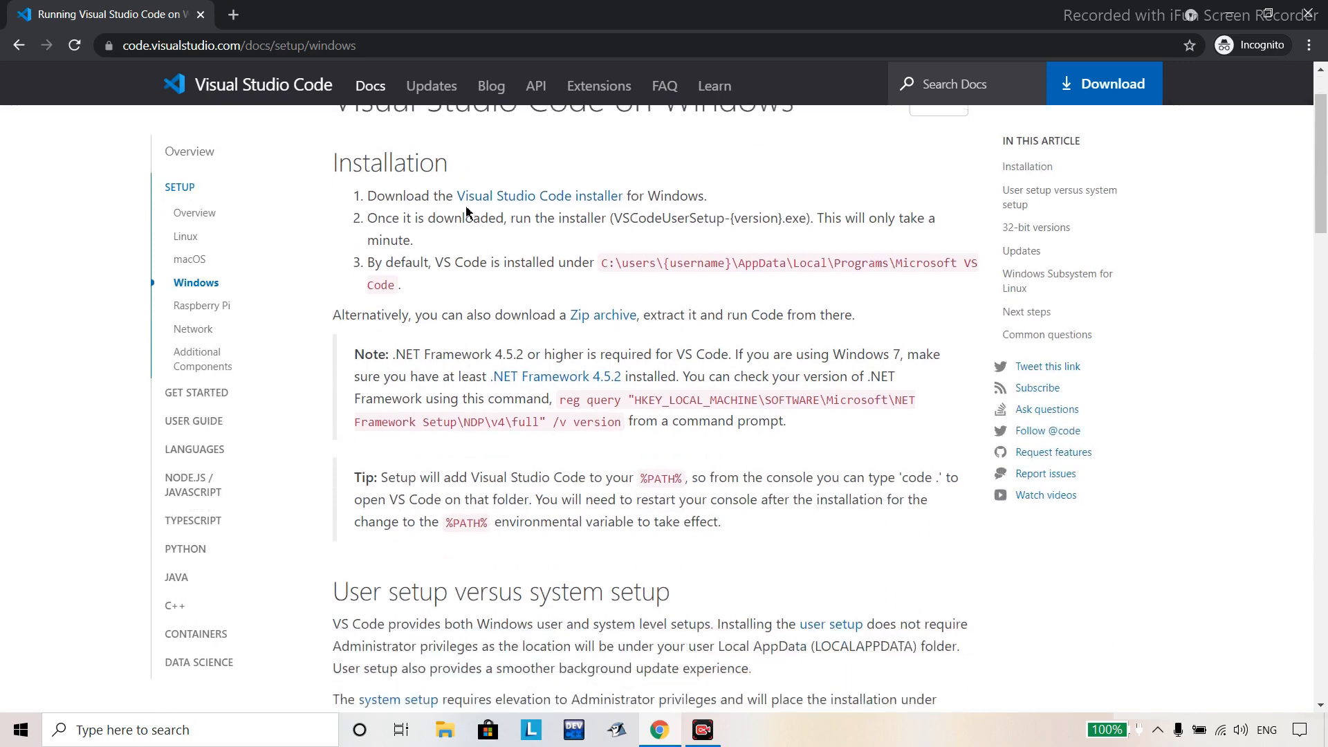
Download the Visual Studio Code installer for Windows from the setup documentation and launch it
{"action": "left_click", "coordinate": [563, 201]}
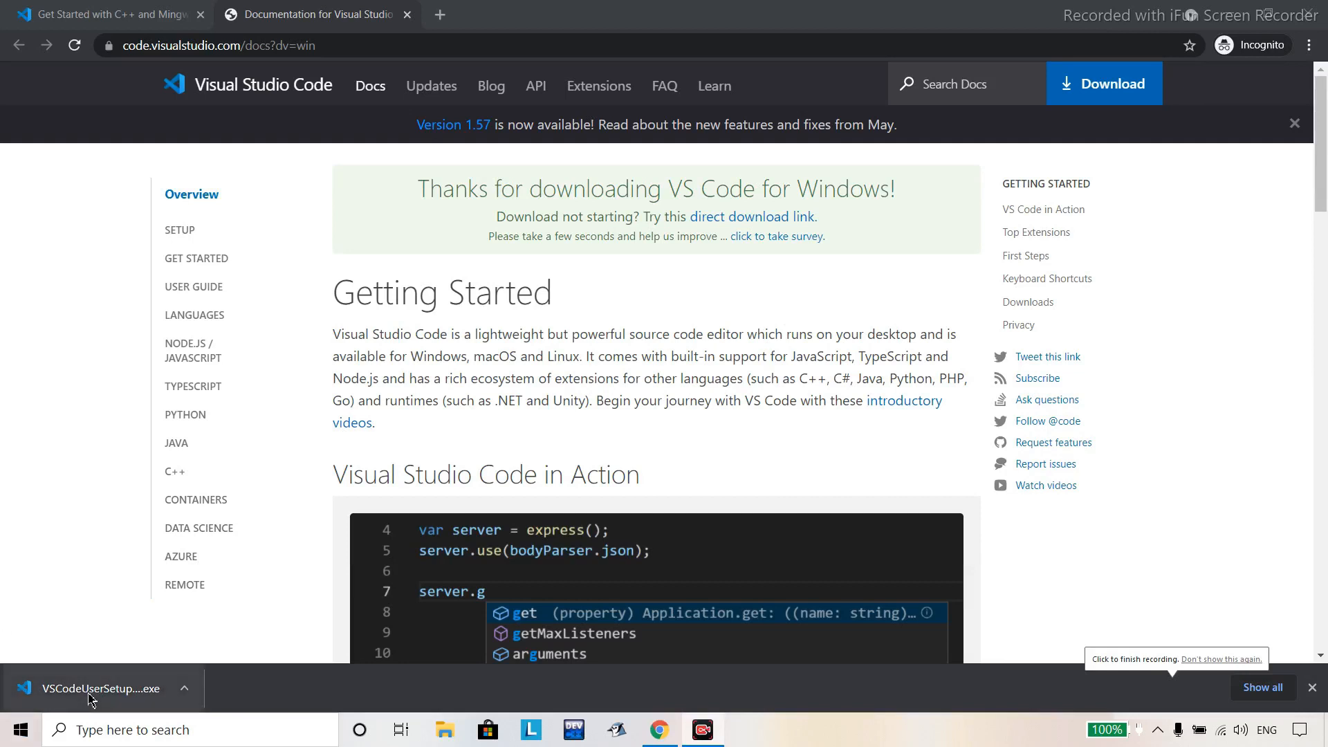
{"action": "left_click", "coordinate": [88, 688]}
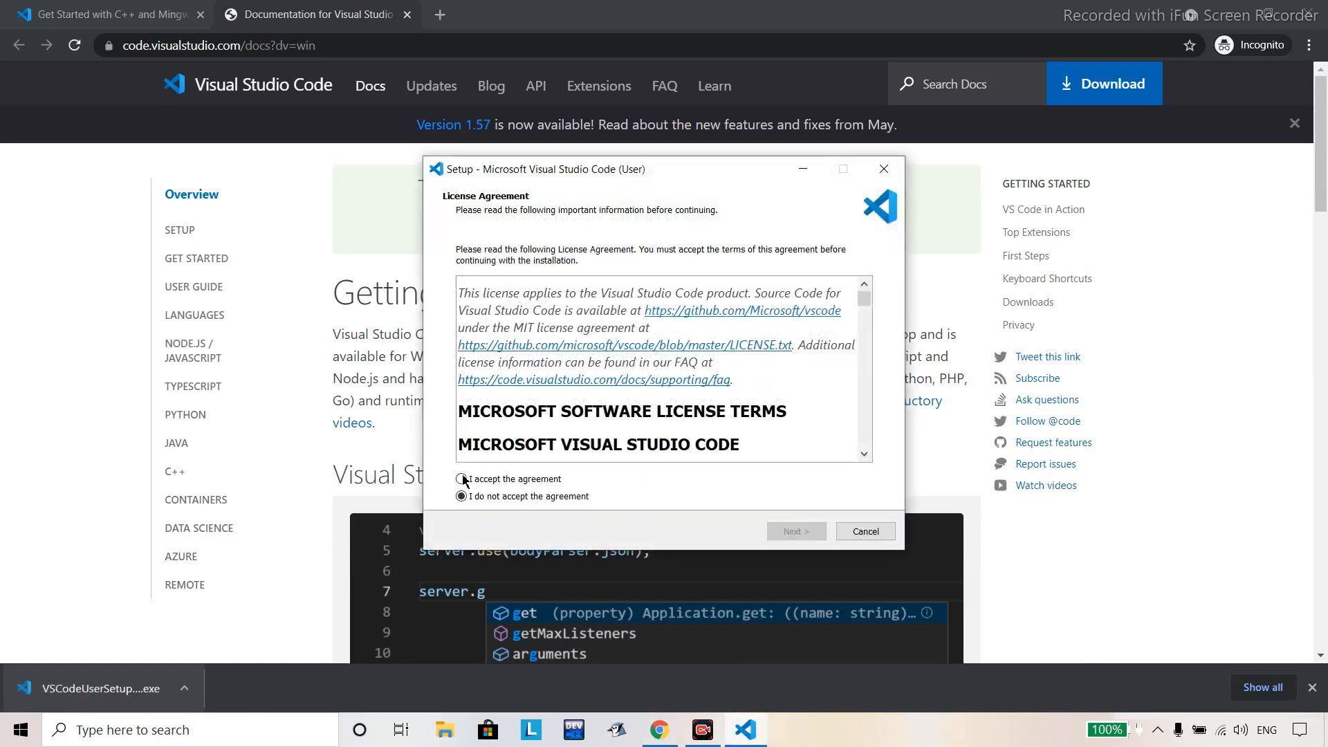
Accept the Visual Studio Code license agreement and keep the default destination and Start Menu folders
{"action": "left_click", "coordinate": [462, 478]}
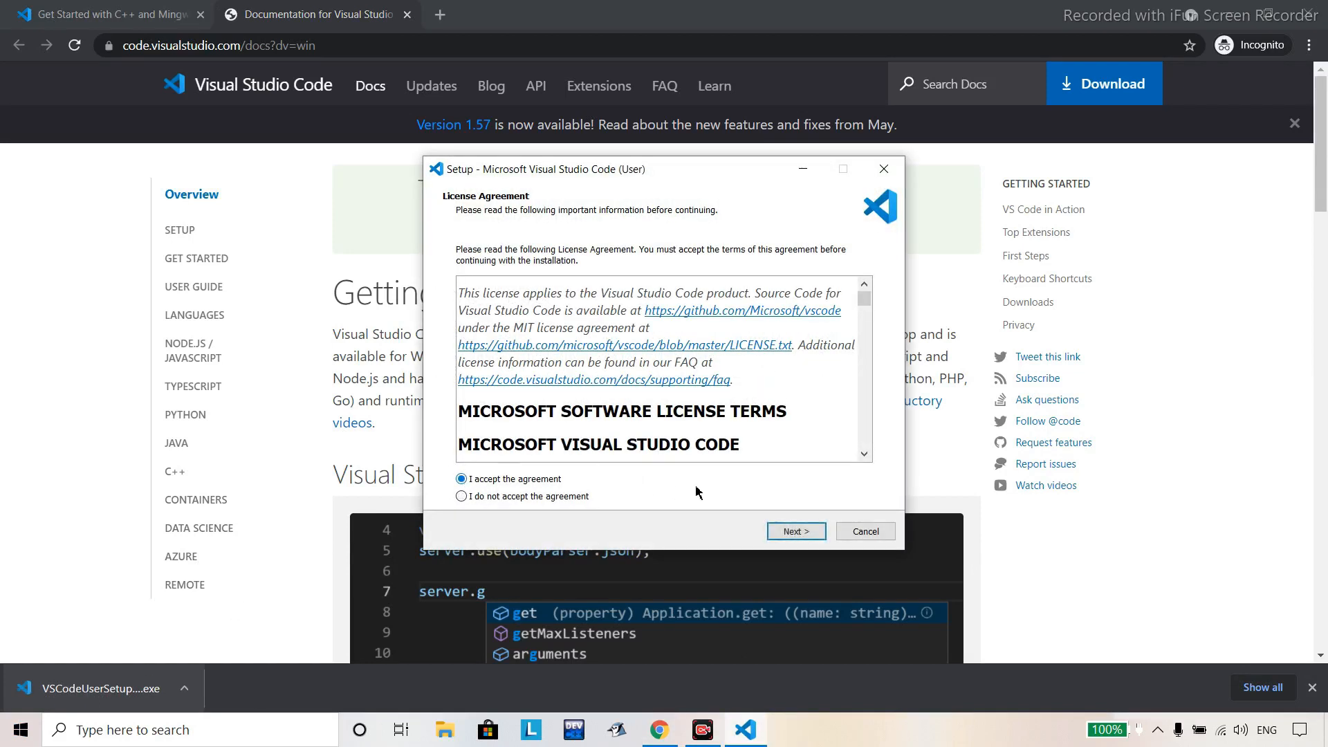
{"action": "left_click", "coordinate": [785, 534]}
{"action": "left_click", "coordinate": [785, 534]}
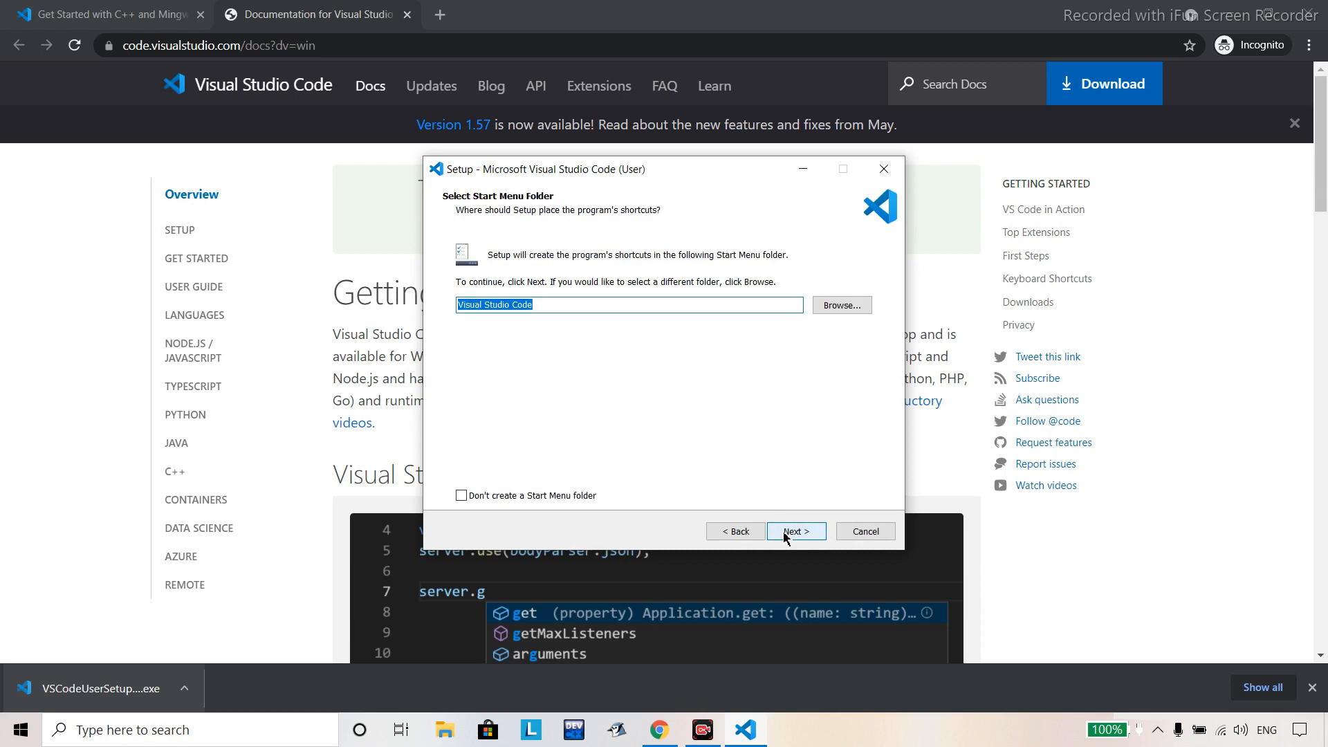
{"action": "left_click", "coordinate": [786, 534]}
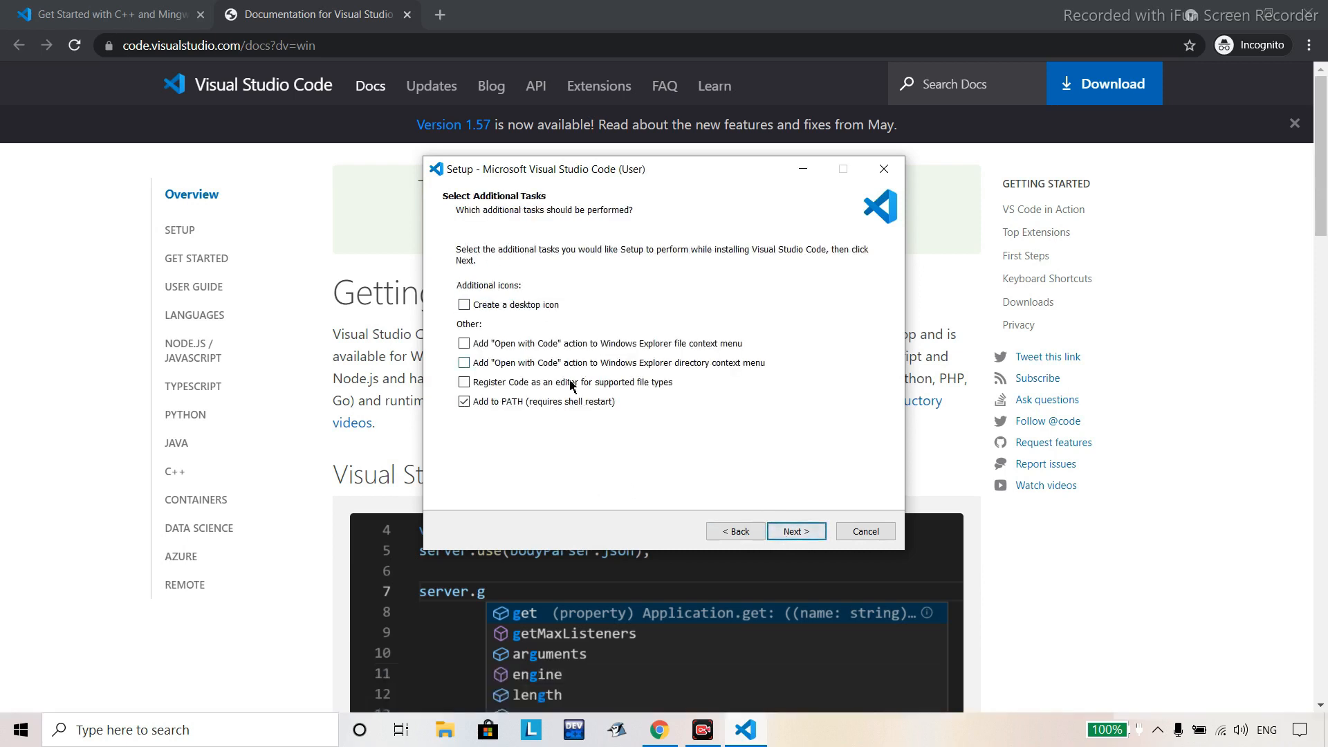
Enable the desktop icon, both "Open with Code" actions and editor registration, keep Add to PATH, and install Visual Studio Code
{"action": "left_click", "coordinate": [523, 384]}
{"action": "left_click", "coordinate": [517, 364]}
{"action": "left_click", "coordinate": [511, 306]}
{"action": "left_click", "coordinate": [797, 530]}
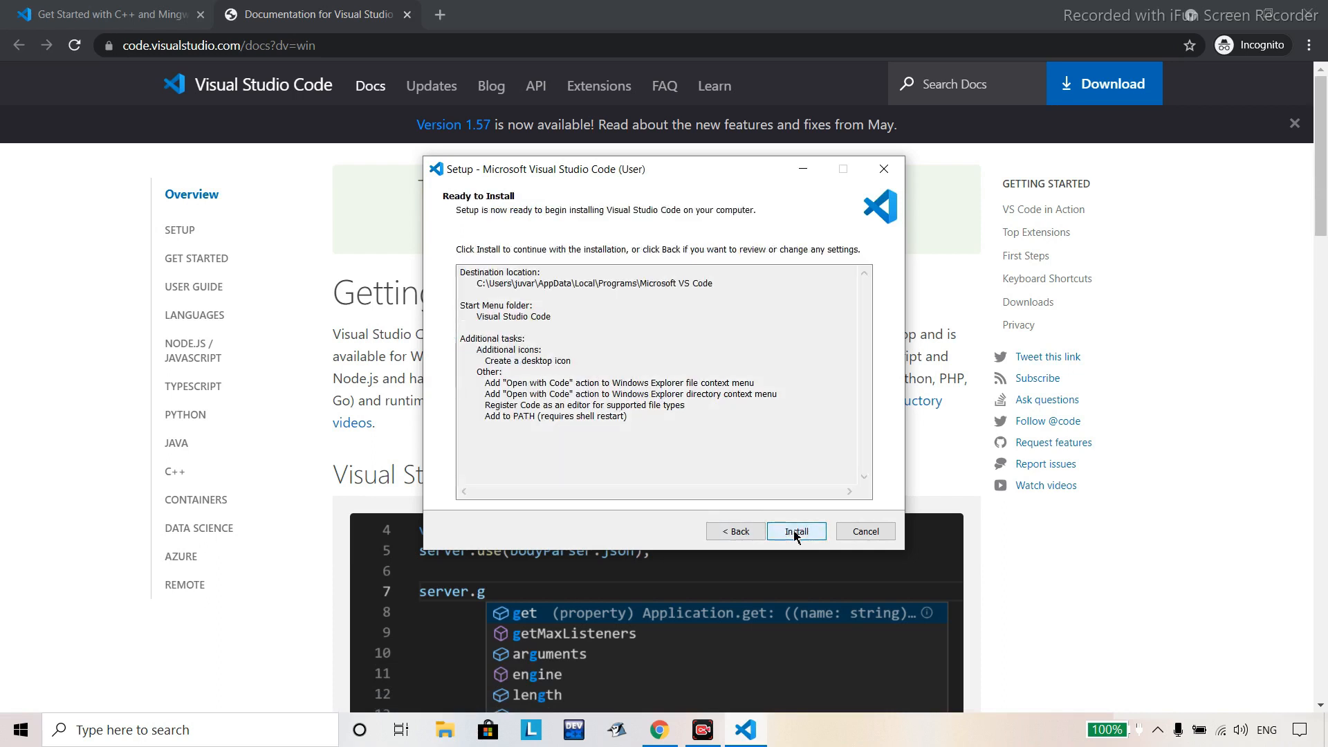
{"action": "left_click", "coordinate": [795, 533]}
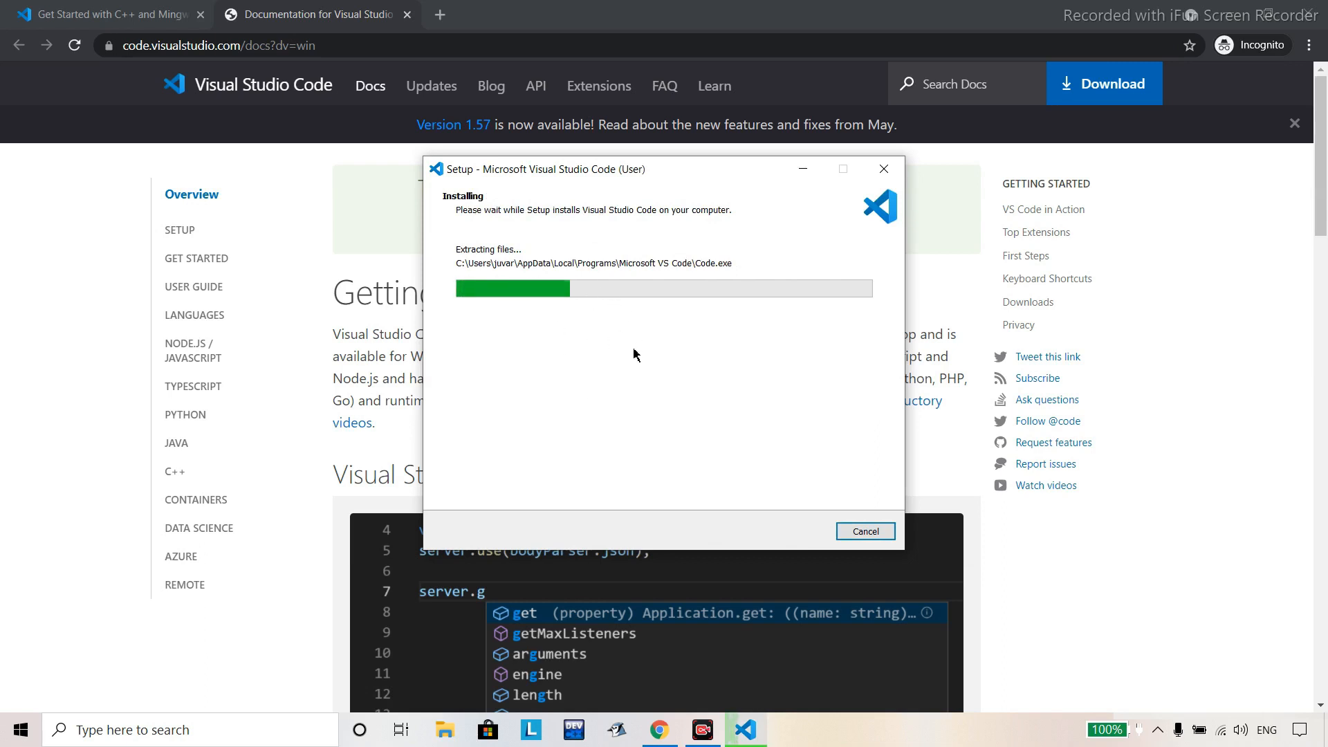
Open the "GCC on Windows" article from the C++ section of the Visual Studio Code documentation
{"action": "left_click", "coordinate": [97, 404]}
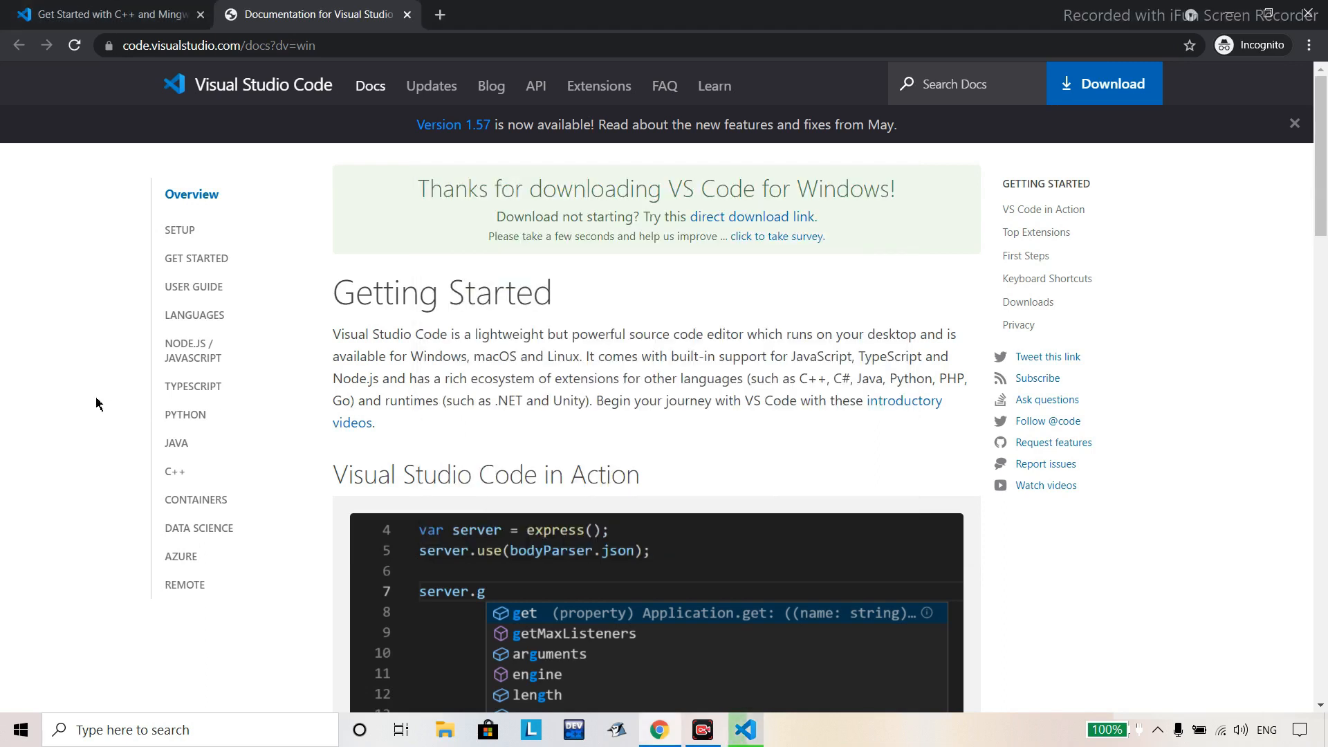
{"action": "left_click", "coordinate": [180, 480]}
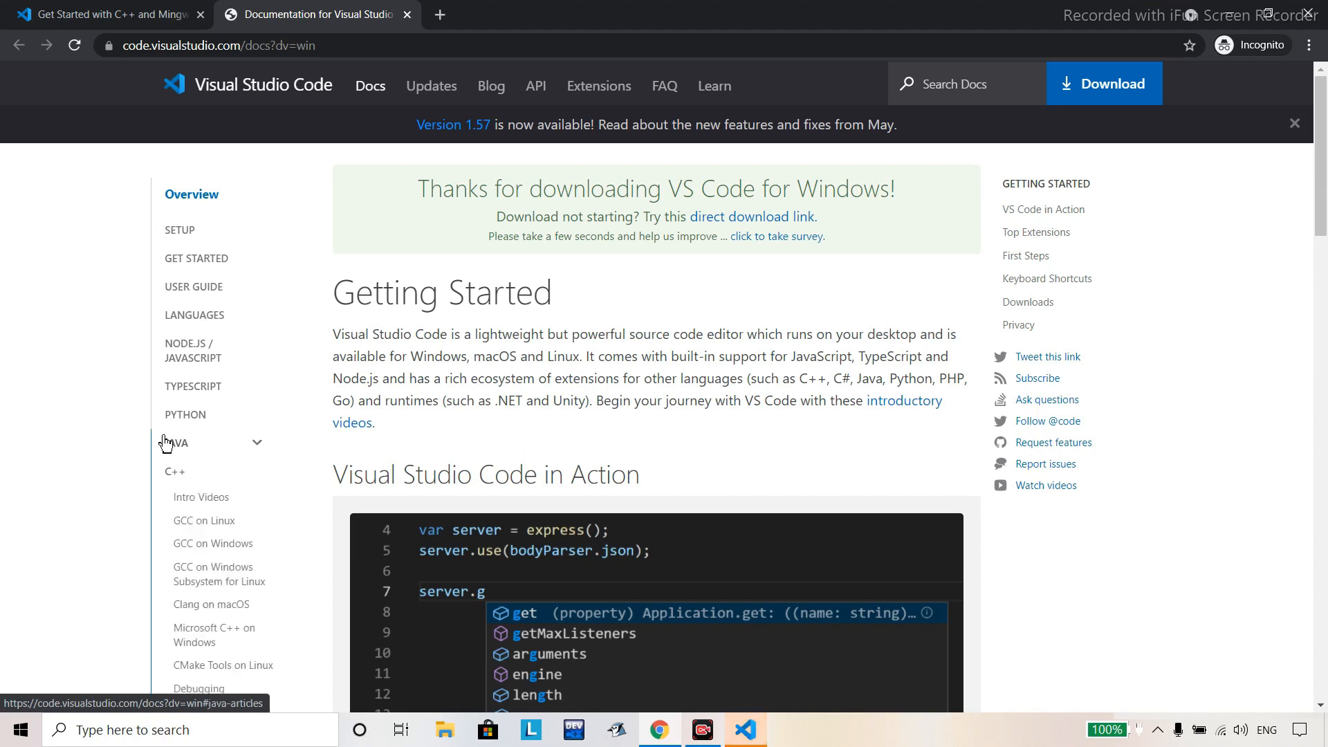
{"action": "scroll", "coordinate": [173, 443], "scroll_direction": "down", "scroll_amount": 1}
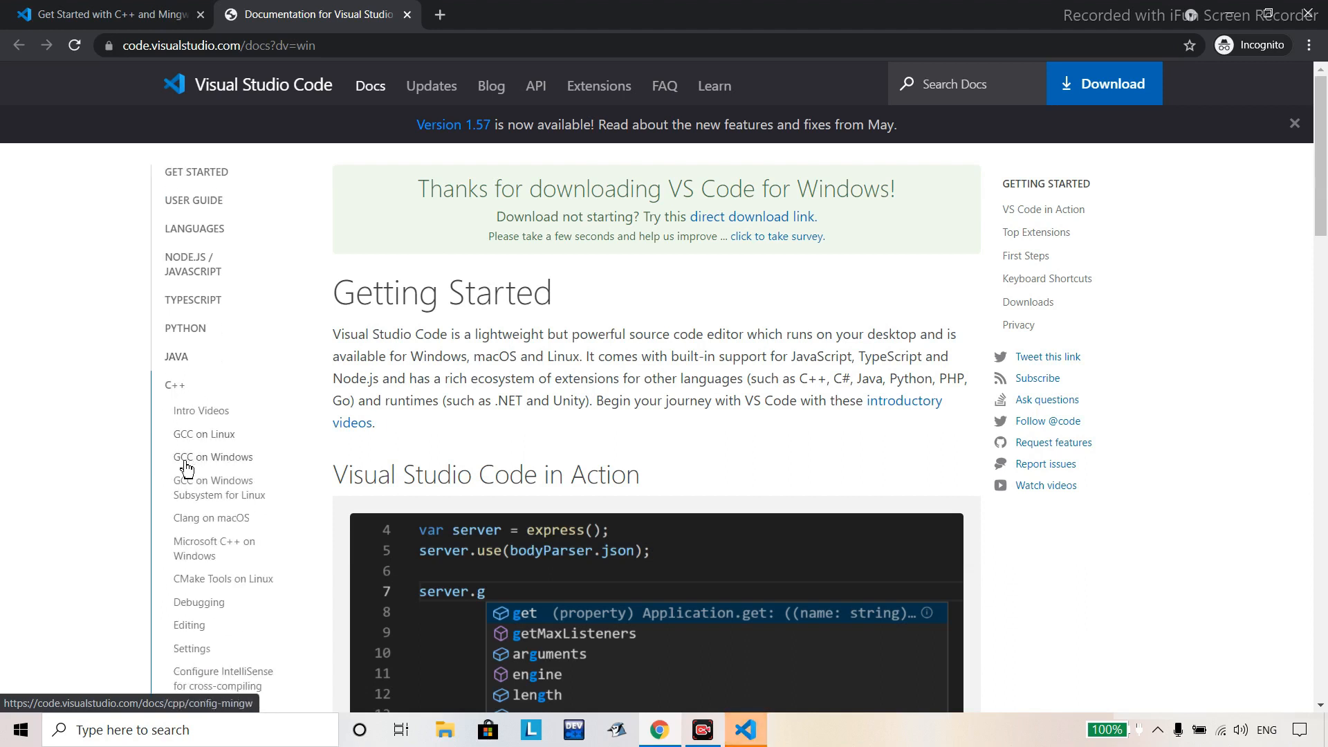
{"action": "left_click", "coordinate": [217, 460]}
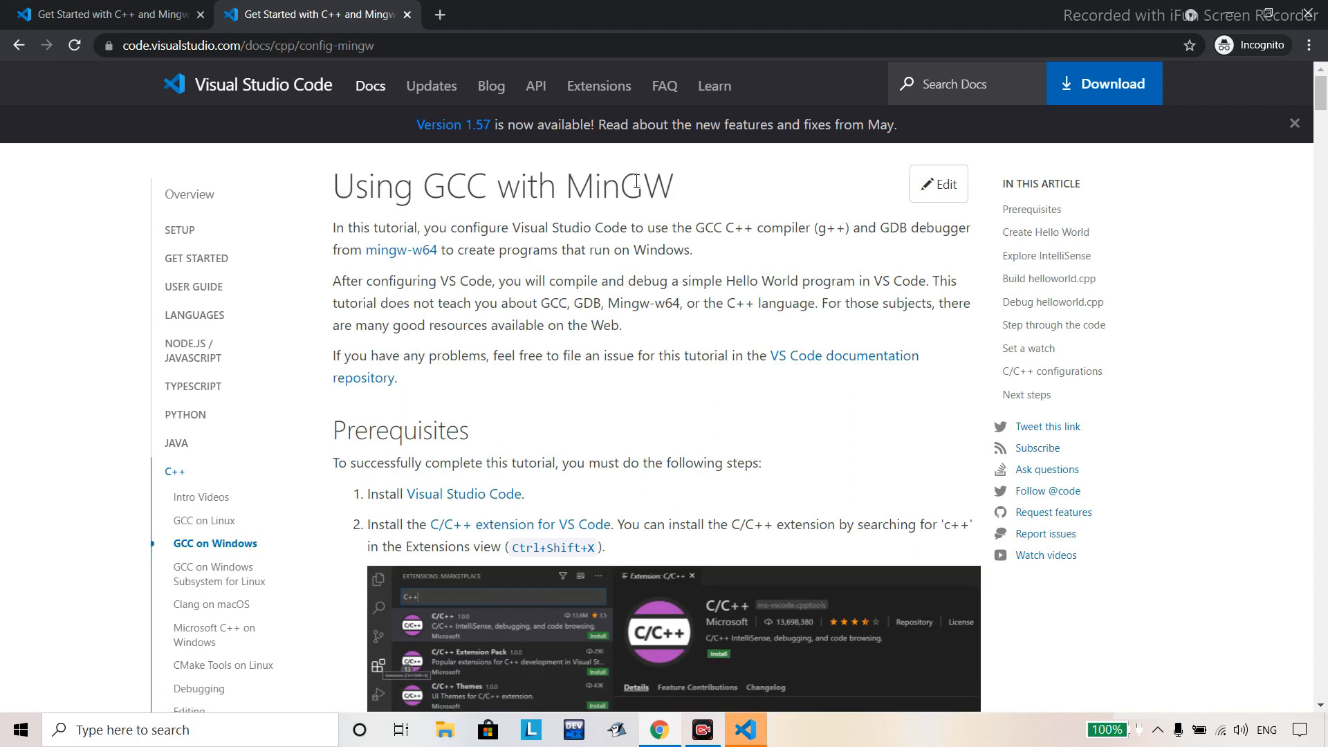
Download the Mingw-w64 installer through the link in the article's prerequisites and launch it
{"action": "scroll", "coordinate": [637, 280], "scroll_direction": "down", "scroll_amount": 5}
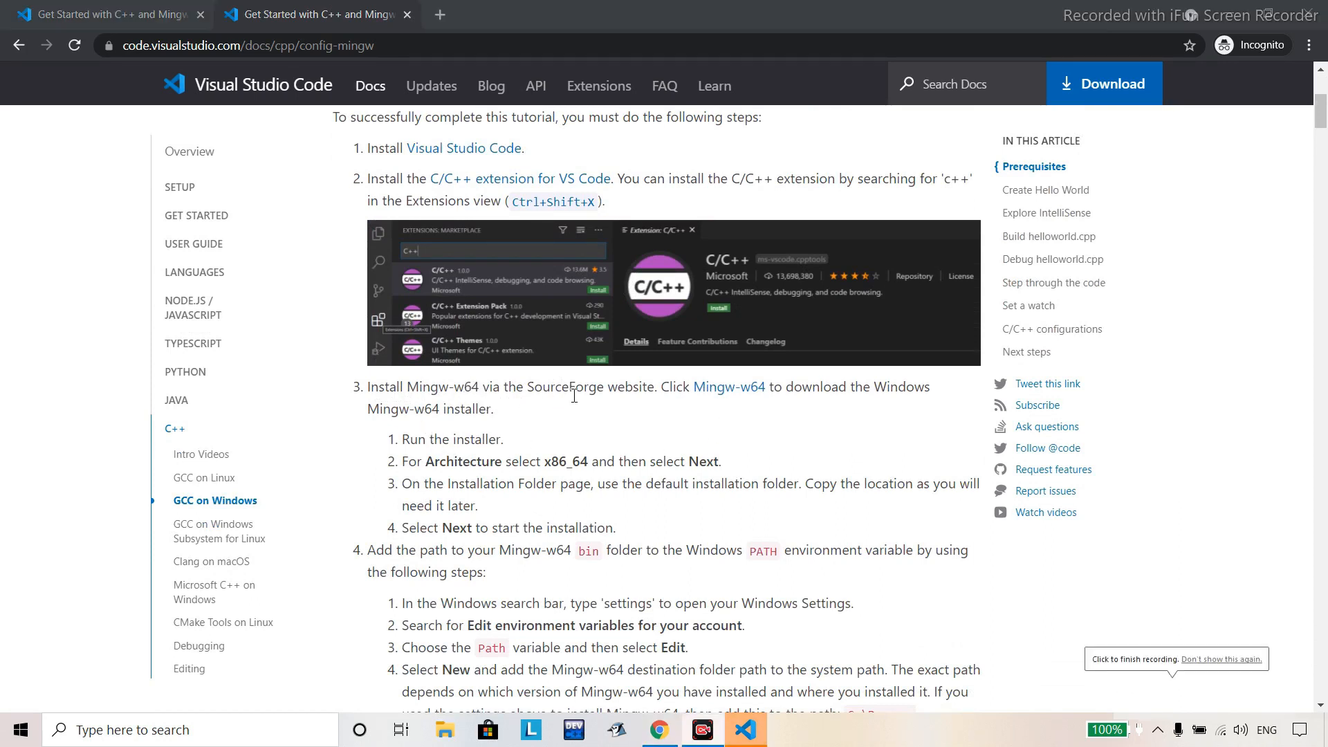
{"action": "left_click", "coordinate": [719, 397]}
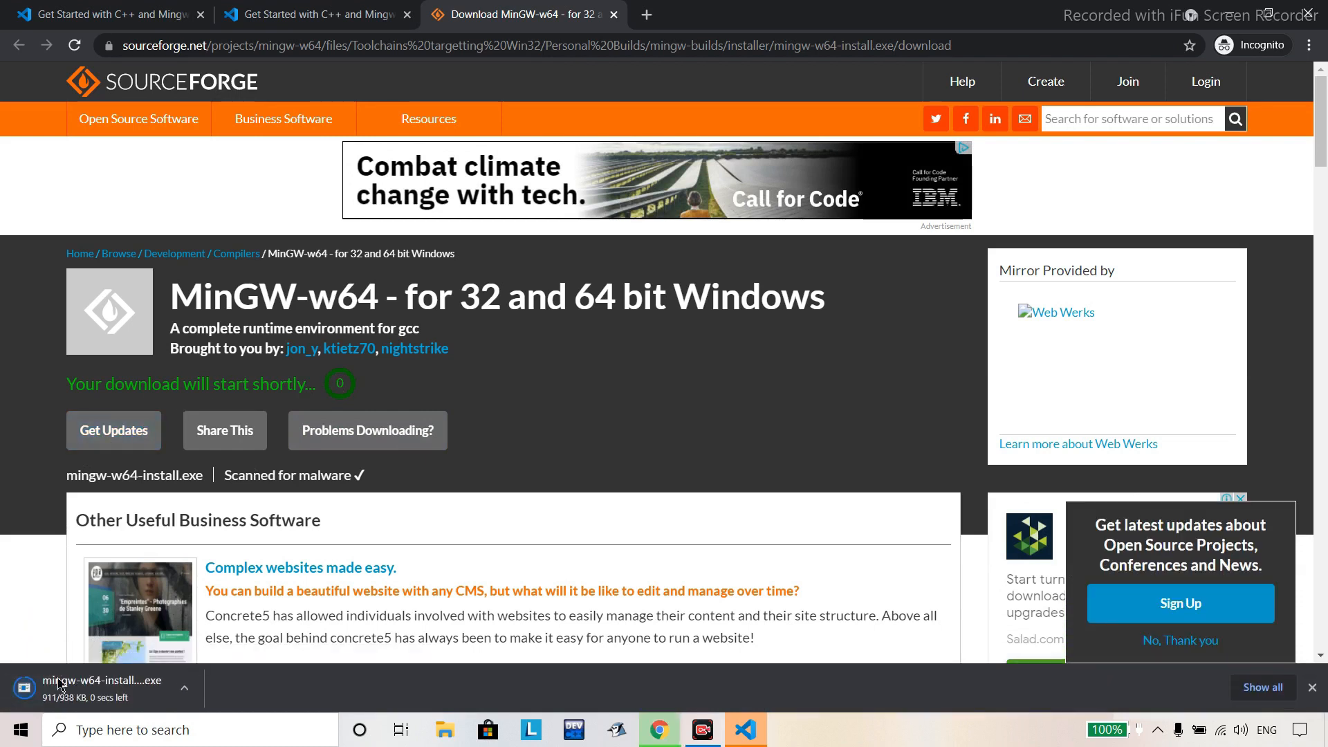
{"action": "left_click", "coordinate": [81, 688]}
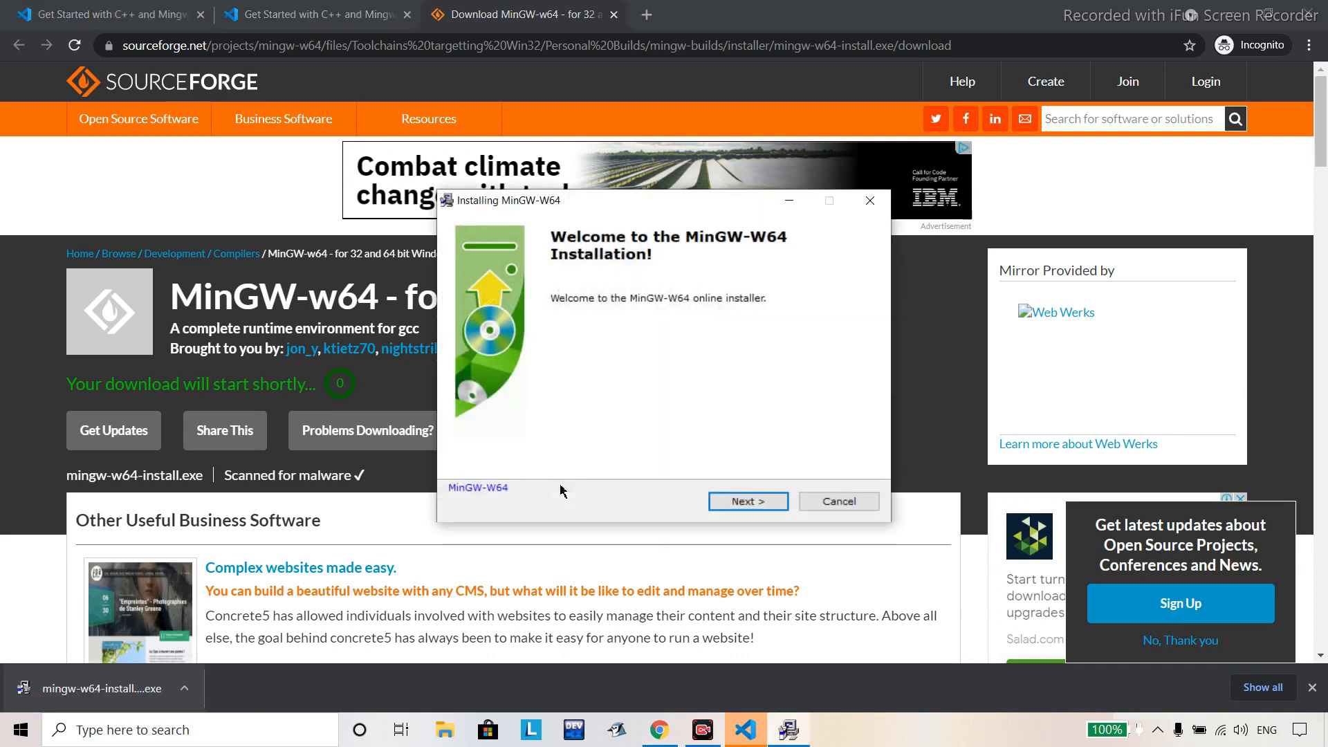
Install MinGW-W64 with version 8.1.0, architecture i686, posix threads, dwarf exceptions and the default destination folder
{"action": "left_click", "coordinate": [746, 505]}
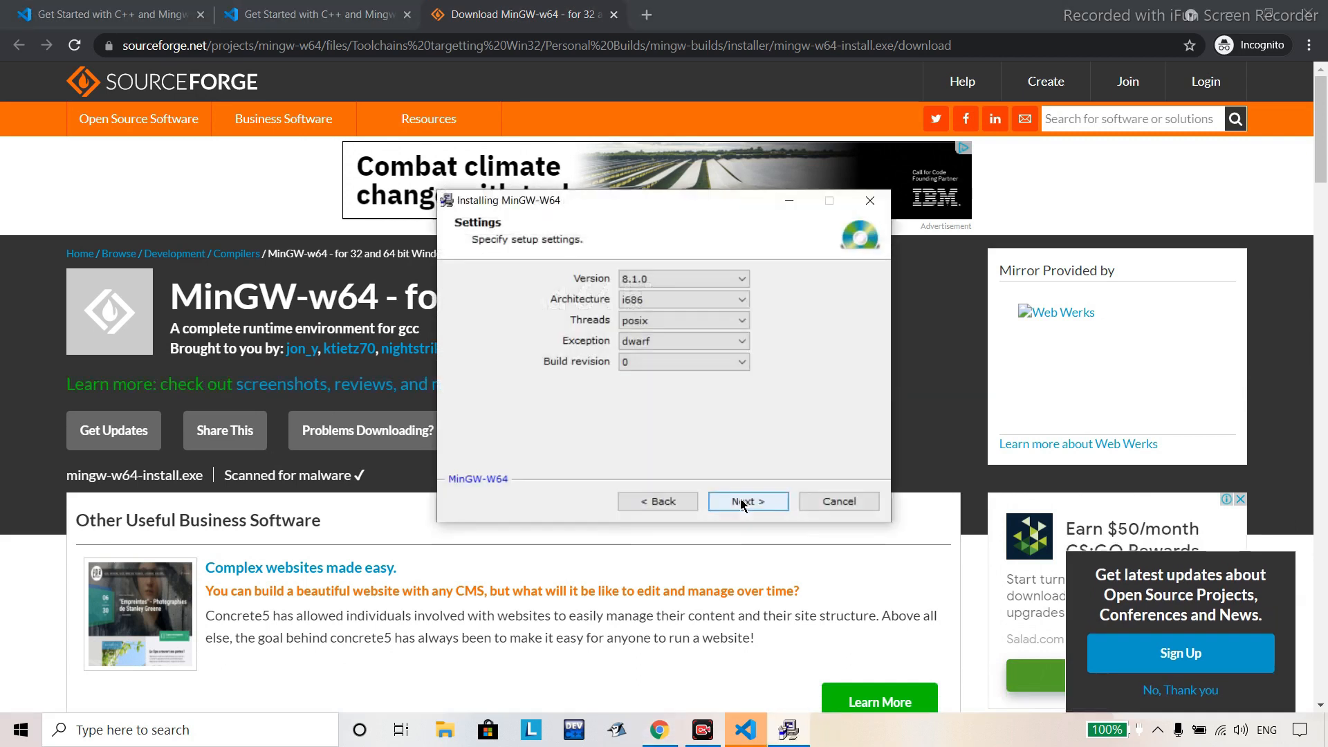
{"action": "left_click", "coordinate": [742, 504]}
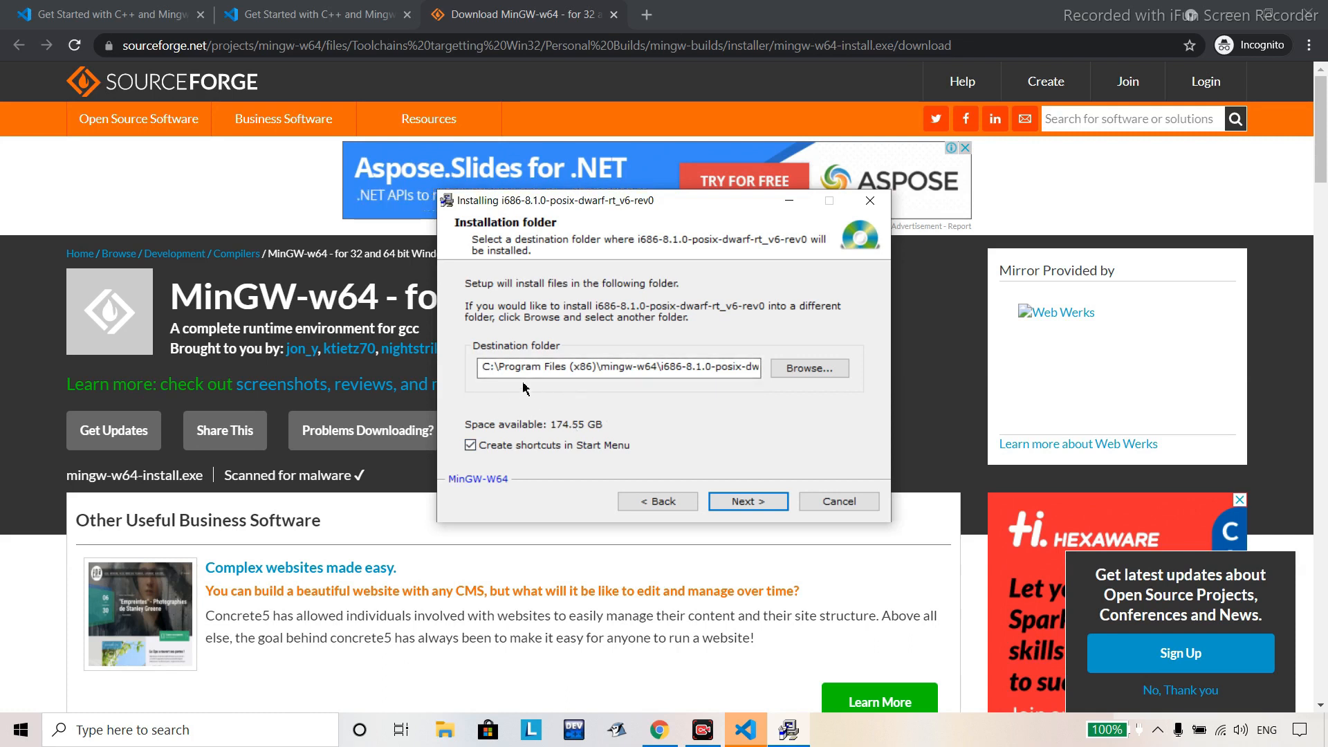
{"action": "left_click", "coordinate": [719, 501]}
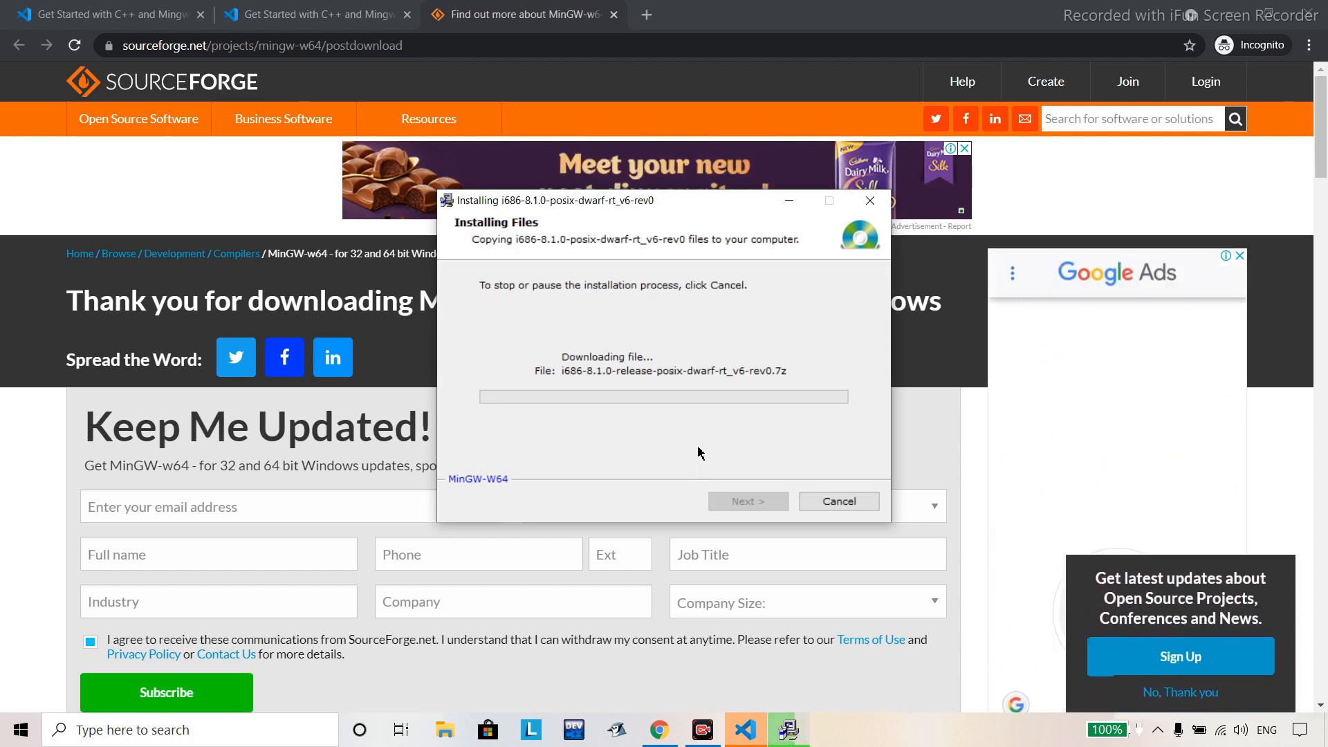
{"action": "key", "text": "alt+Left"}
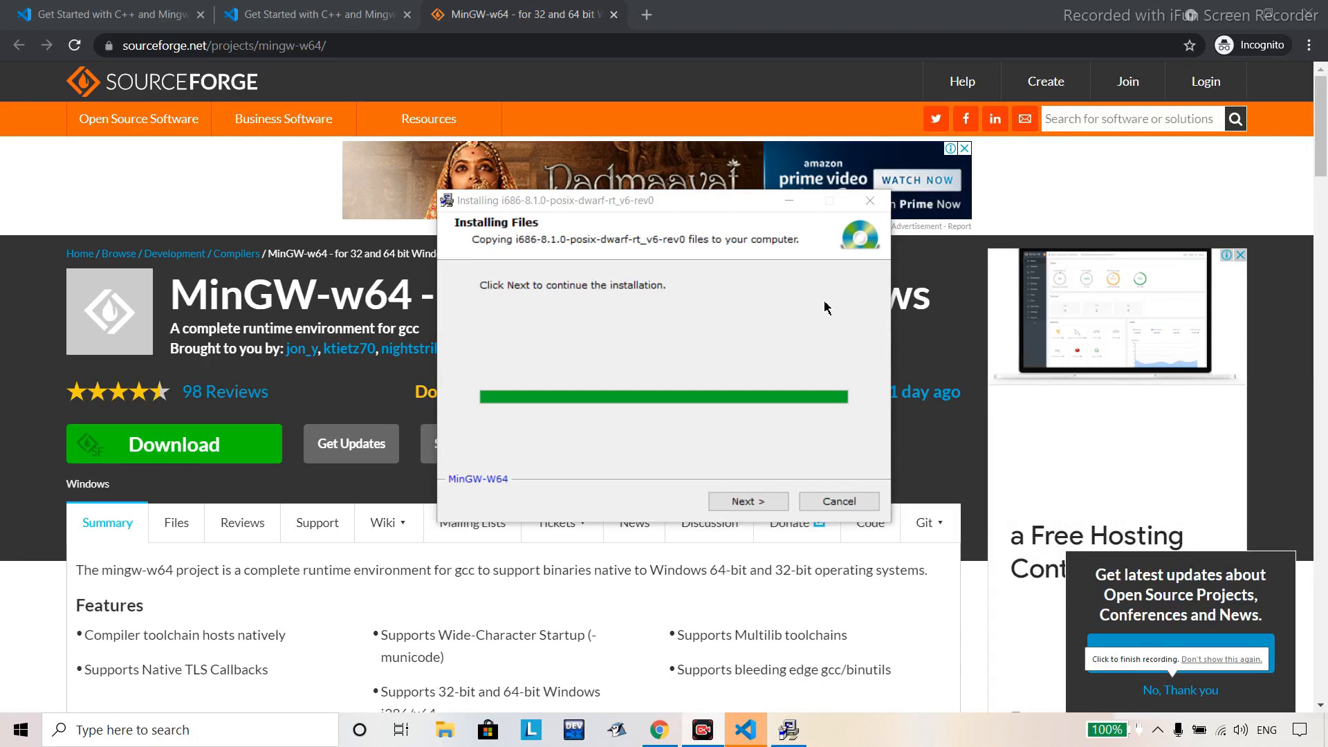
{"action": "left_click", "coordinate": [745, 501]}
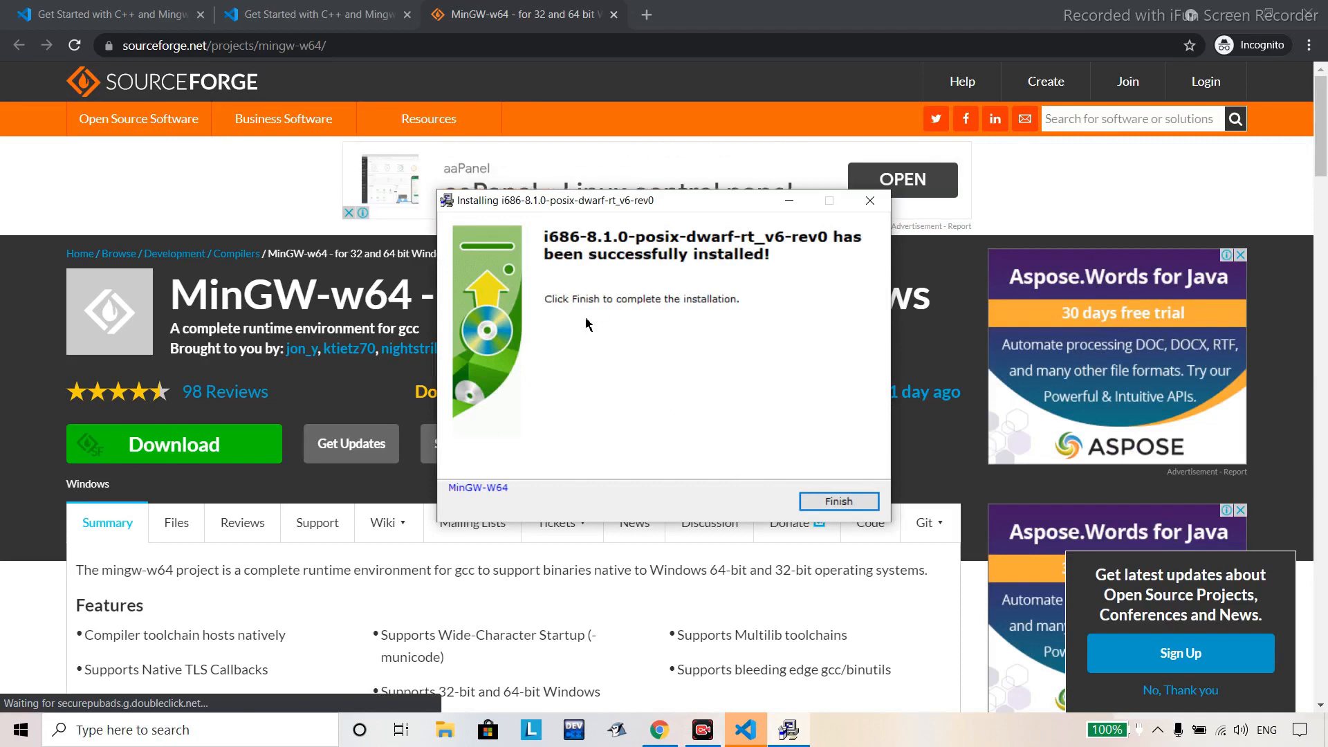
{"action": "left_click", "coordinate": [837, 501]}
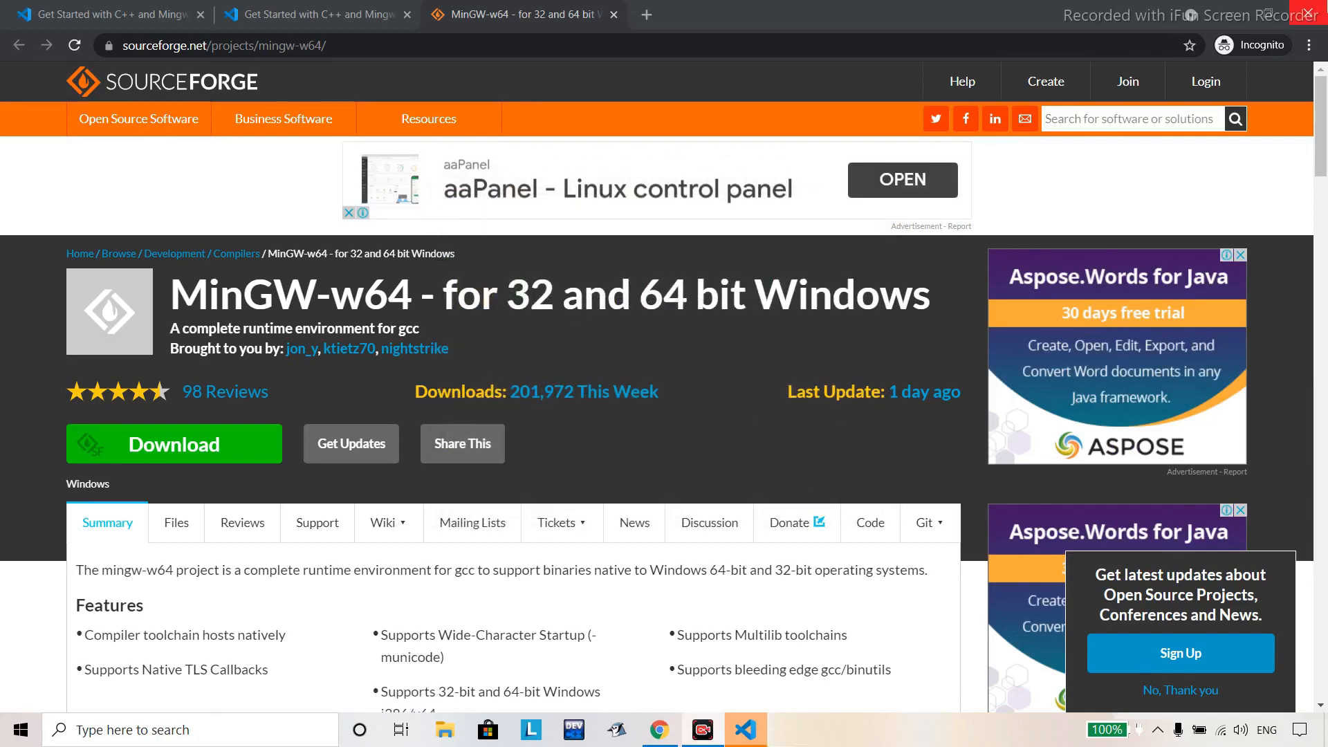
Close the browser and finish the Visual Studio Code setup wizard without launching the program
{"action": "left_click", "coordinate": [1314, 7]}
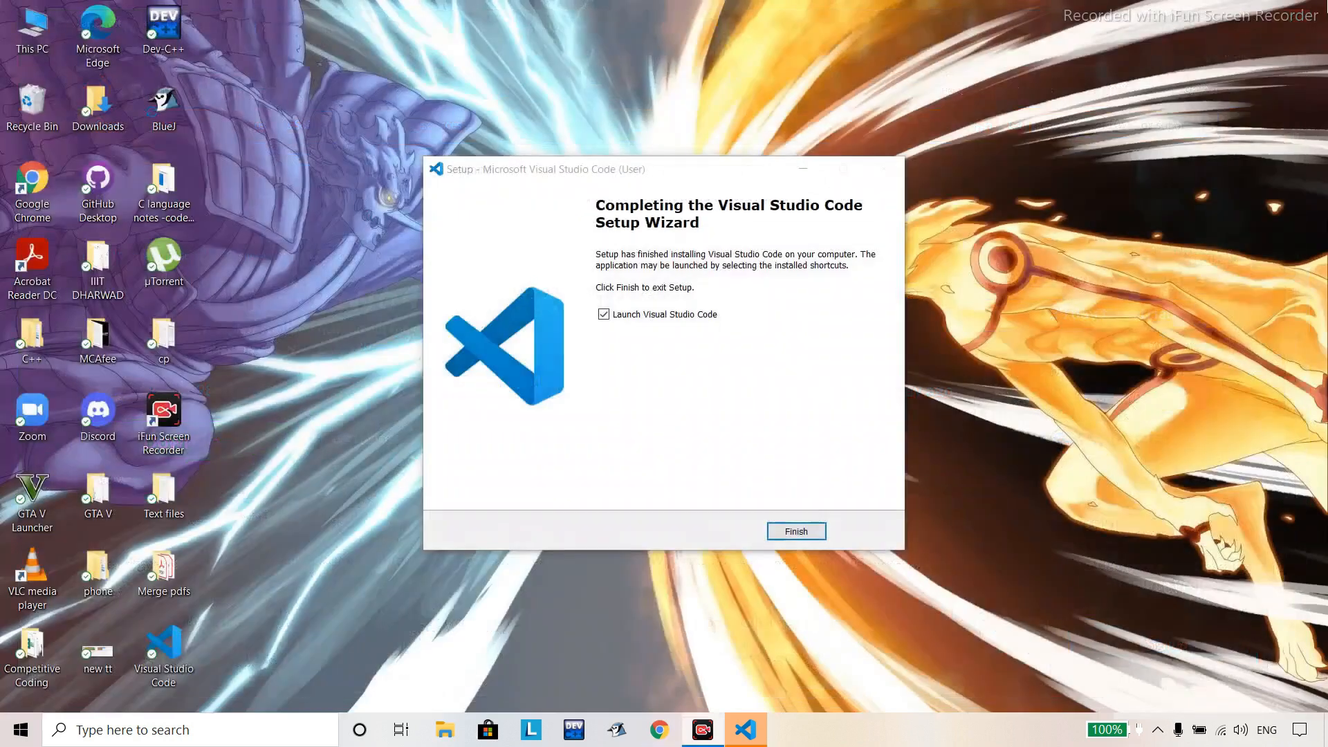
{"action": "left_click", "coordinate": [660, 318]}
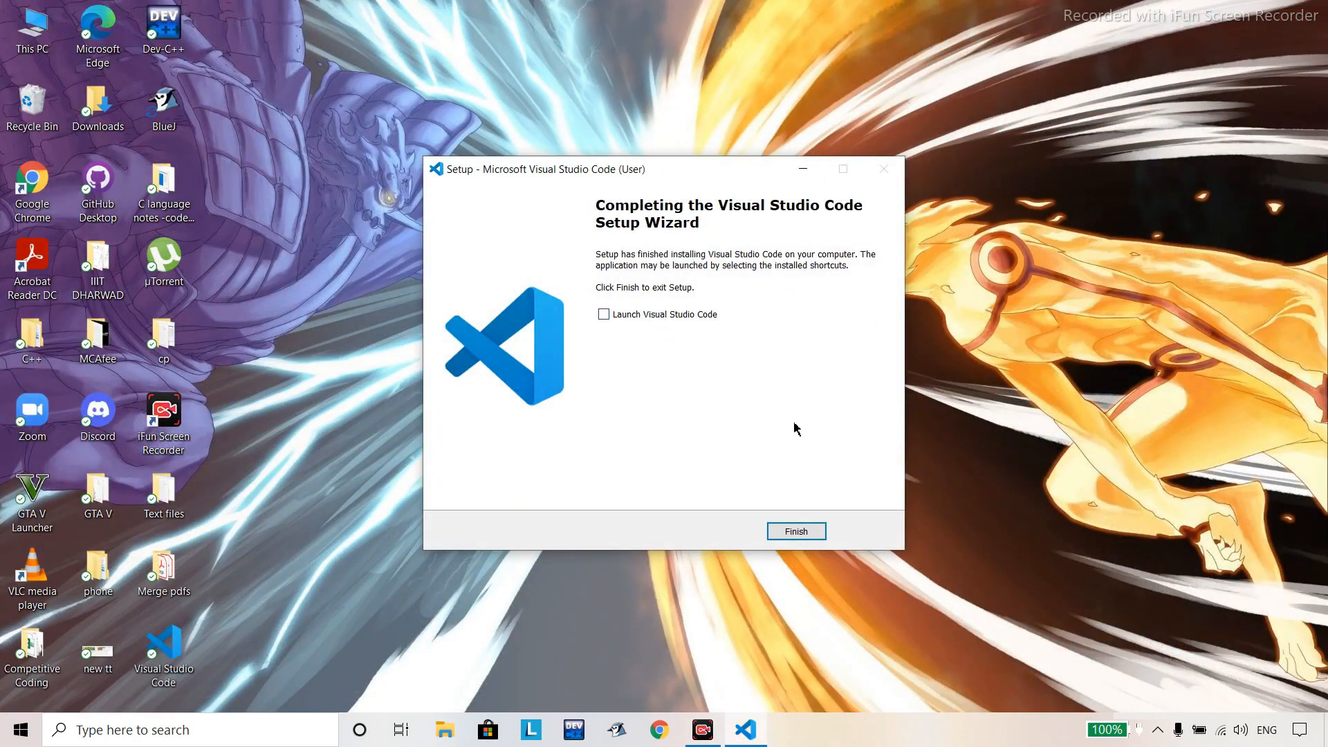
{"action": "left_click", "coordinate": [796, 531]}
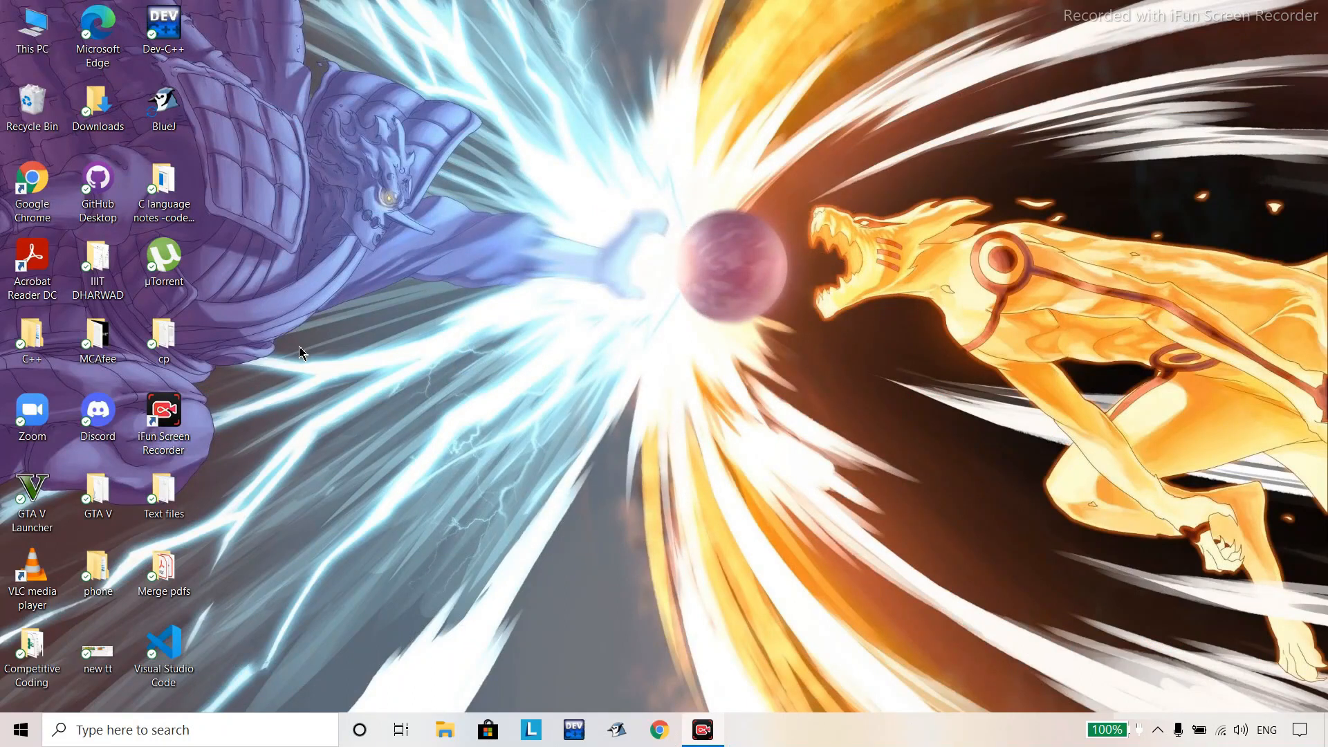
Open the folder C:\Program Files (x86)\mingw-w64\i686-8.1.0-posix-dwarf-rt_v6-rev0\mingw32\bin in File Explorer
{"action": "double_click", "coordinate": [10, 43]}
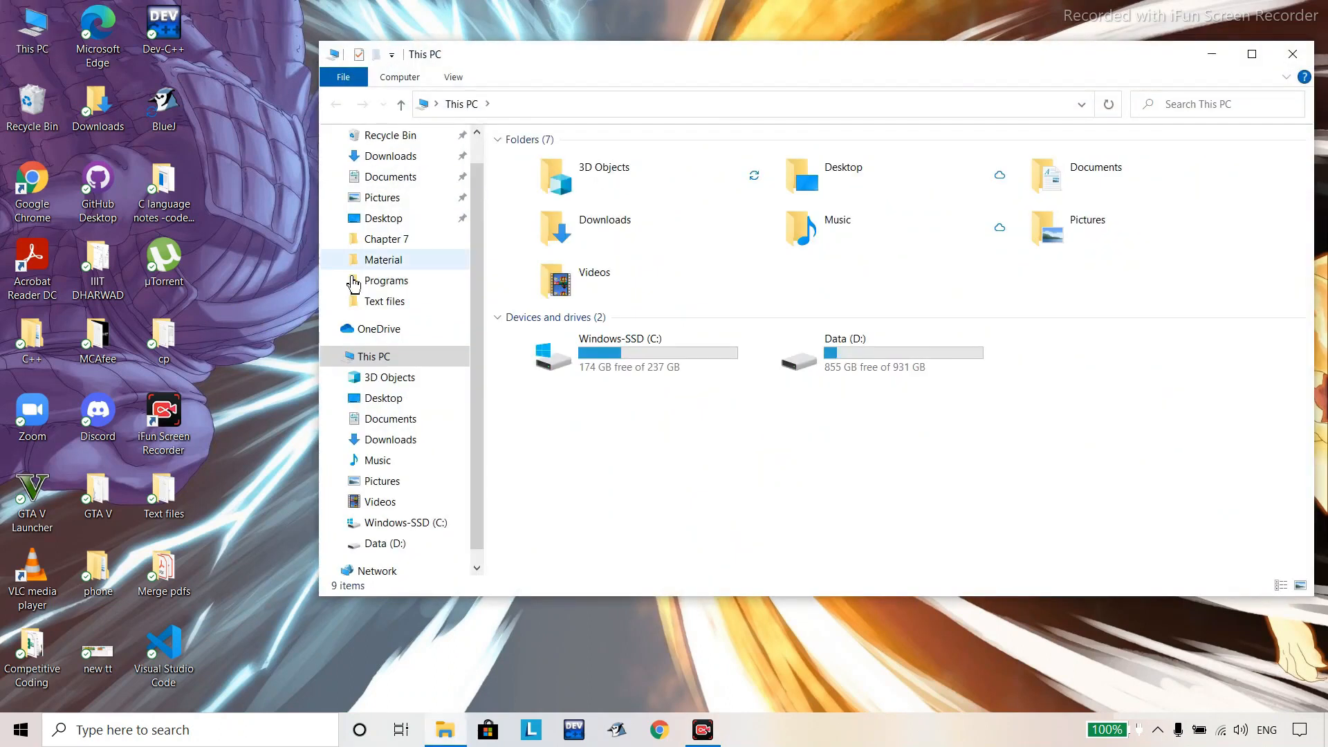
{"action": "double_click", "coordinate": [613, 369]}
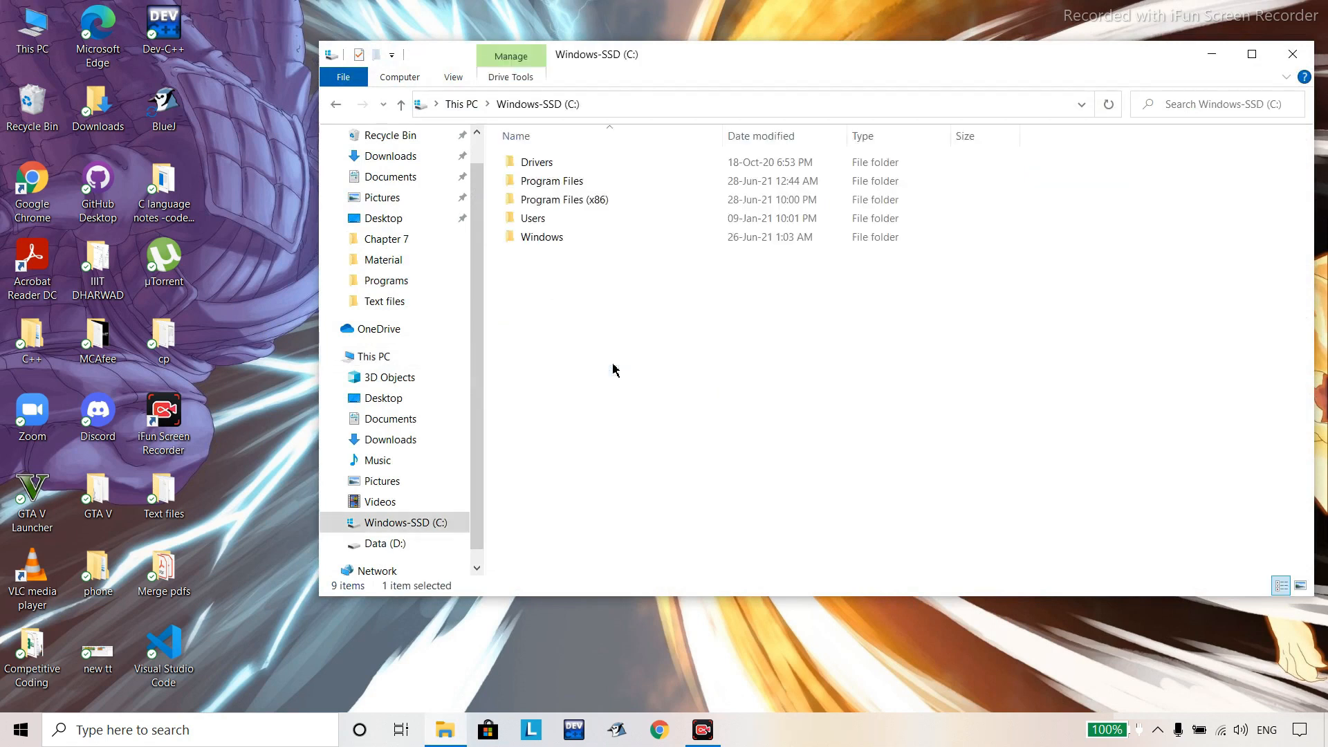
{"action": "double_click", "coordinate": [595, 202]}
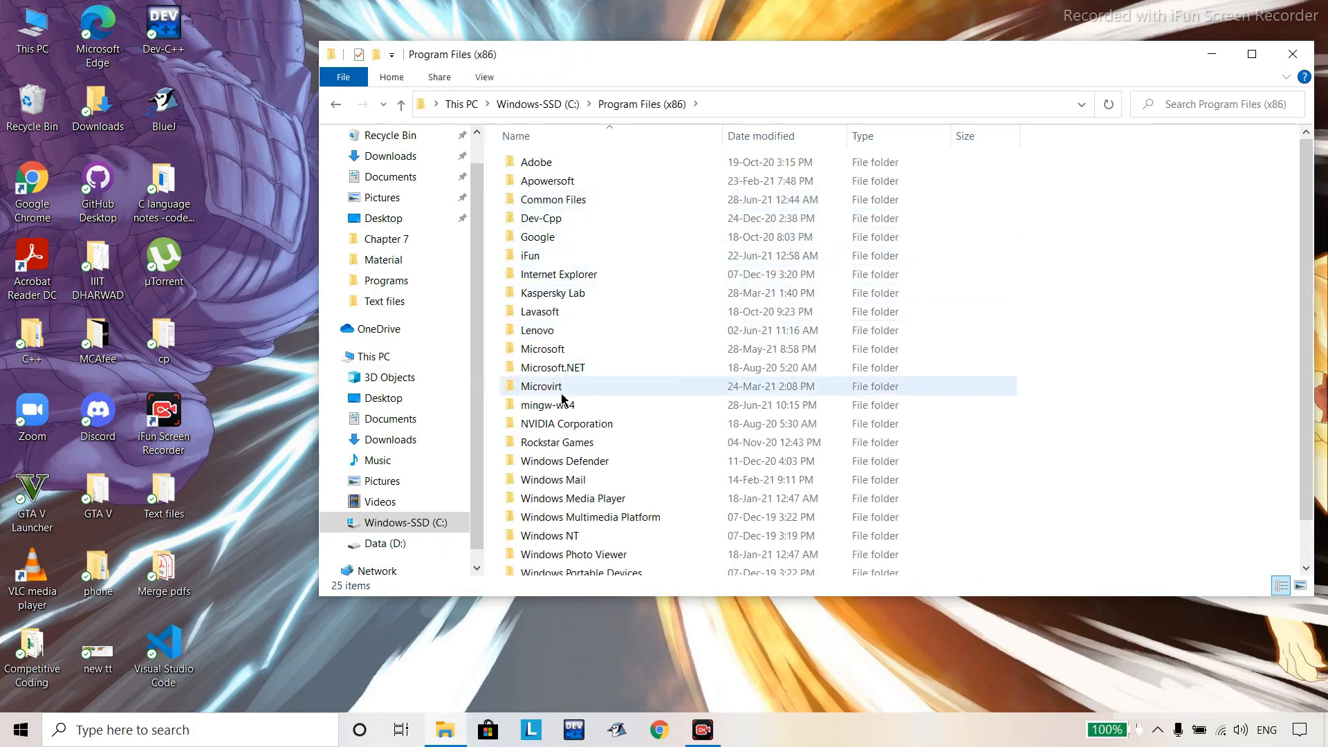
{"action": "double_click", "coordinate": [558, 411]}
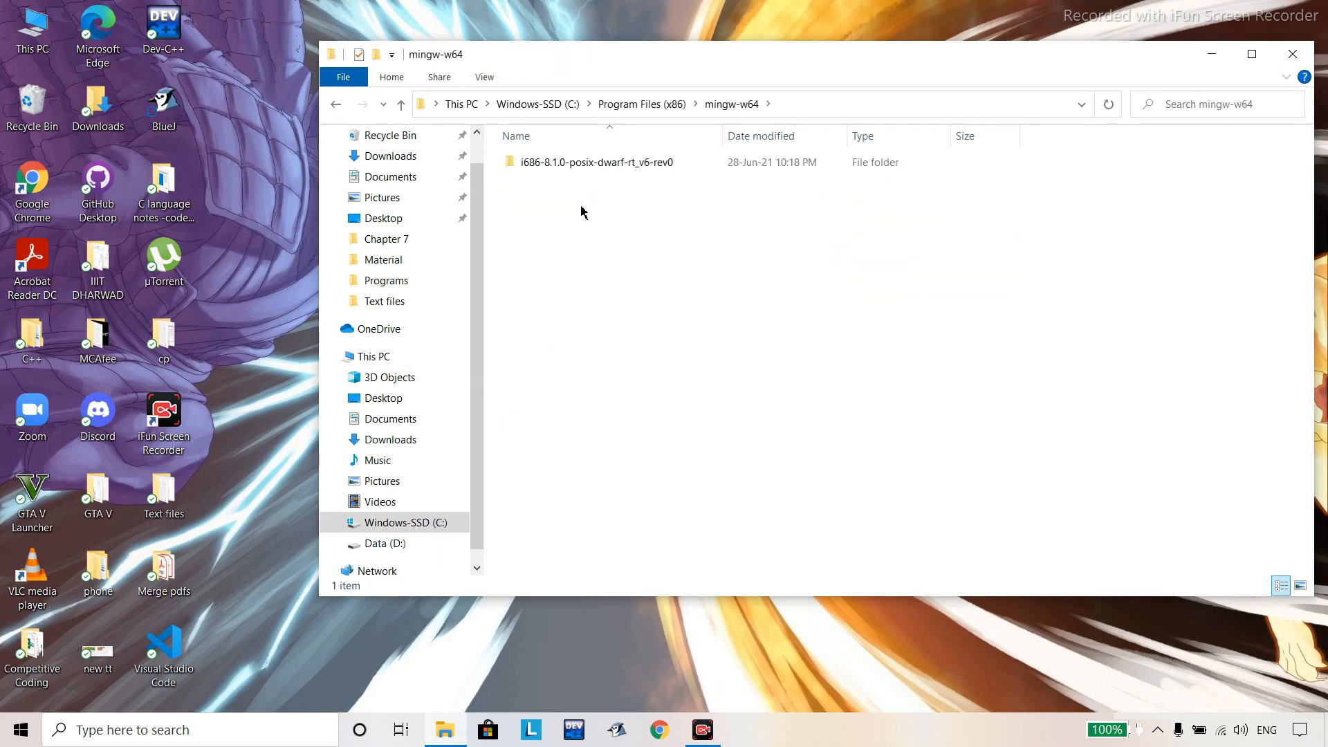
{"action": "double_click", "coordinate": [588, 166]}
{"action": "left_click", "coordinate": [587, 166]}
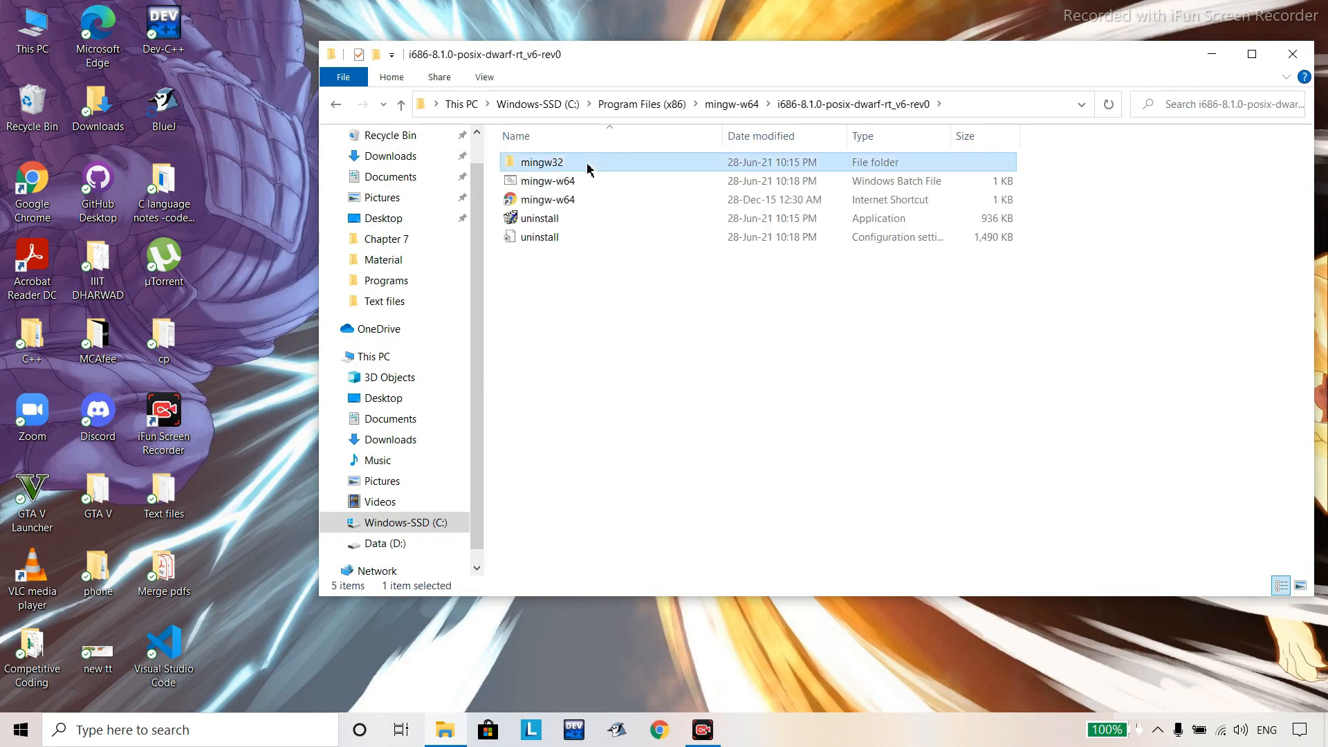
{"action": "double_click", "coordinate": [587, 166]}
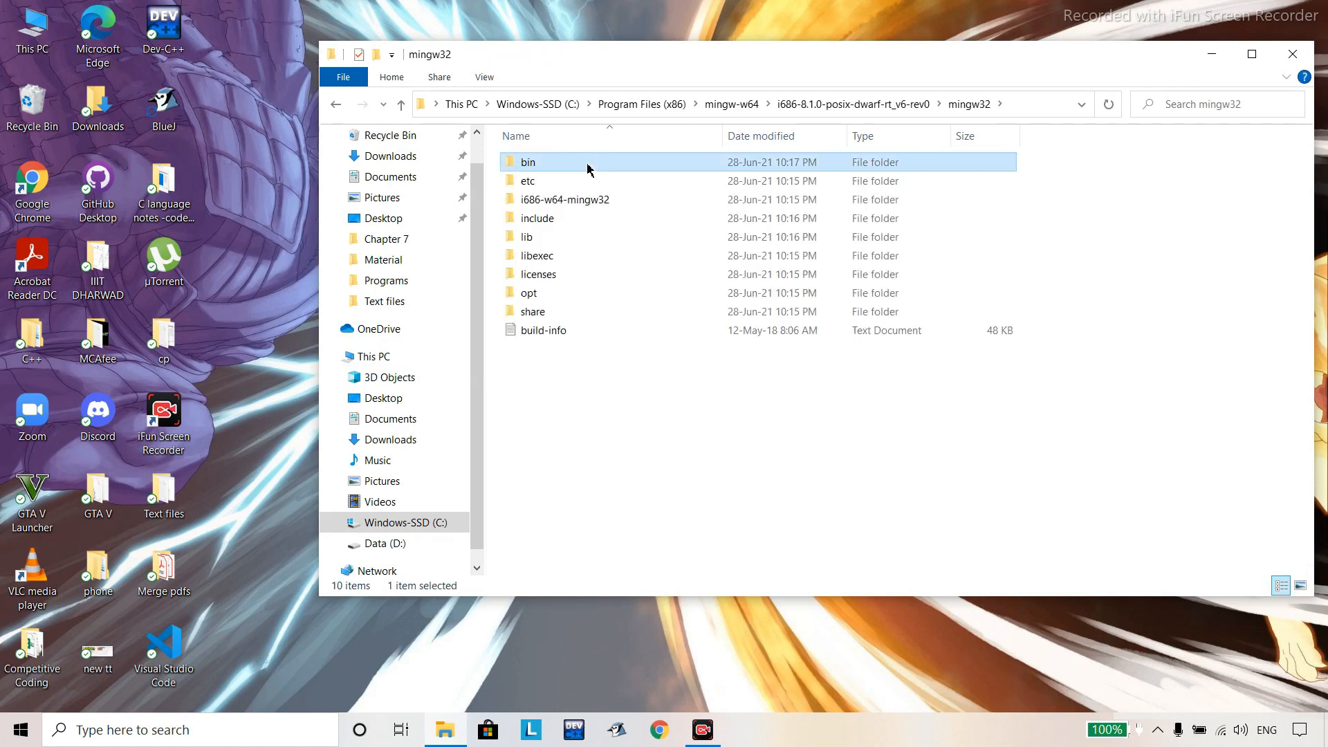
{"action": "double_click", "coordinate": [538, 165]}
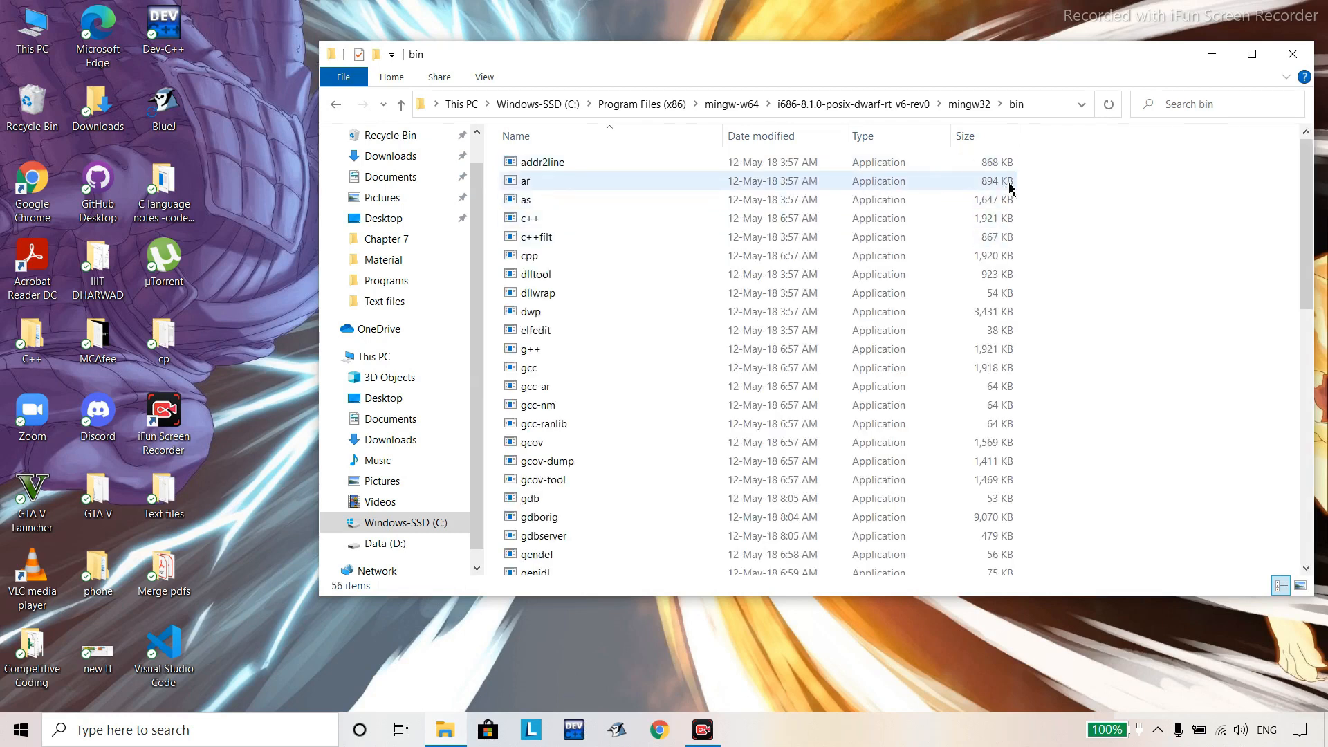
Copy the full path of the mingw32 bin folder and close the File Explorer window
{"action": "left_click", "coordinate": [1042, 109]}
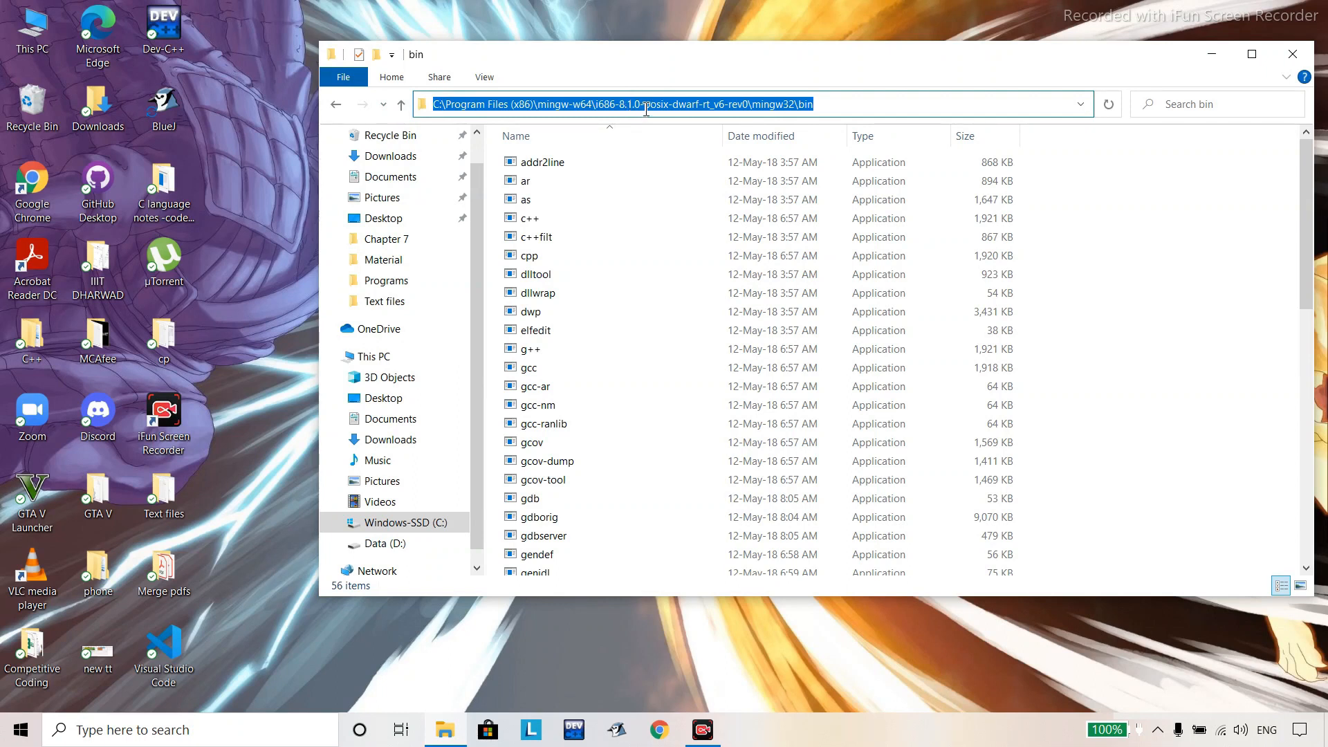
{"action": "left_click", "coordinate": [845, 105]}
{"action": "left_click_drag", "start_coordinate": [926, 105], "coordinate": [432, 111]}
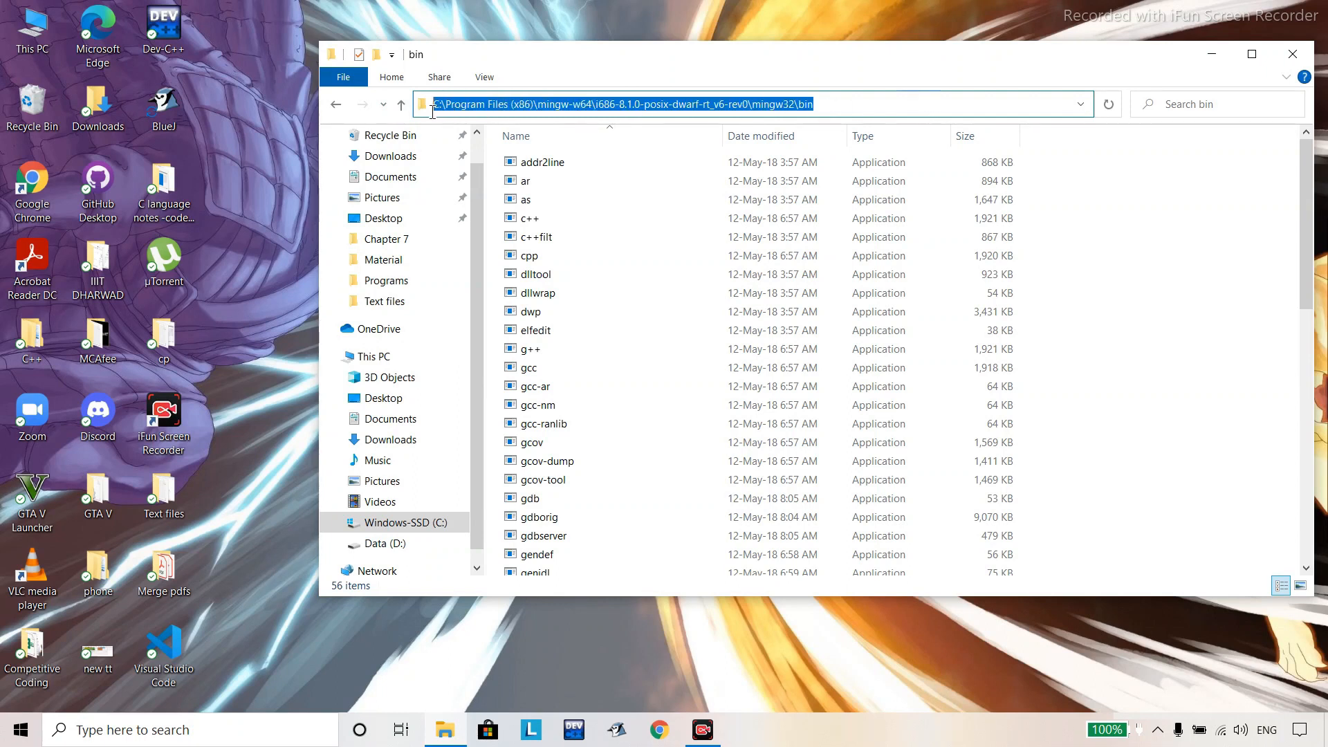
{"action": "right_click", "coordinate": [543, 104]}
{"action": "left_click", "coordinate": [621, 153]}
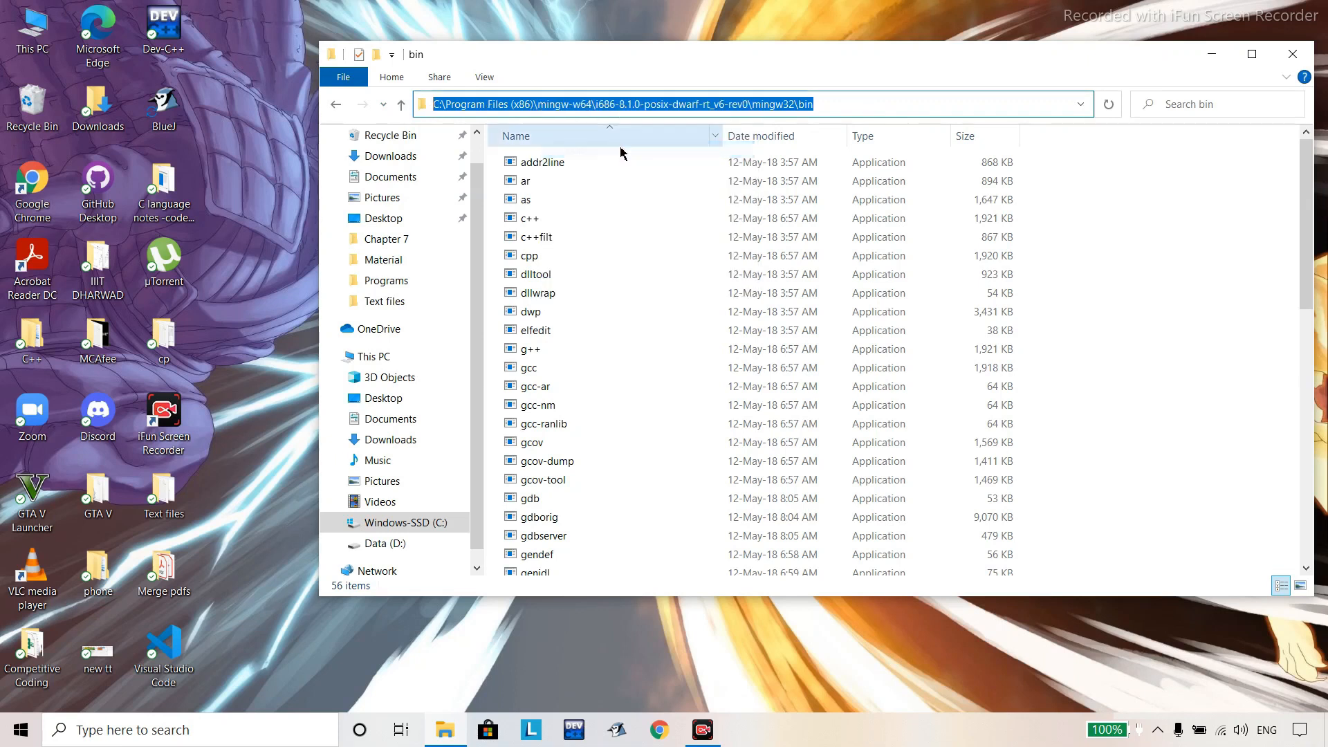
{"action": "left_click", "coordinate": [1276, 58]}
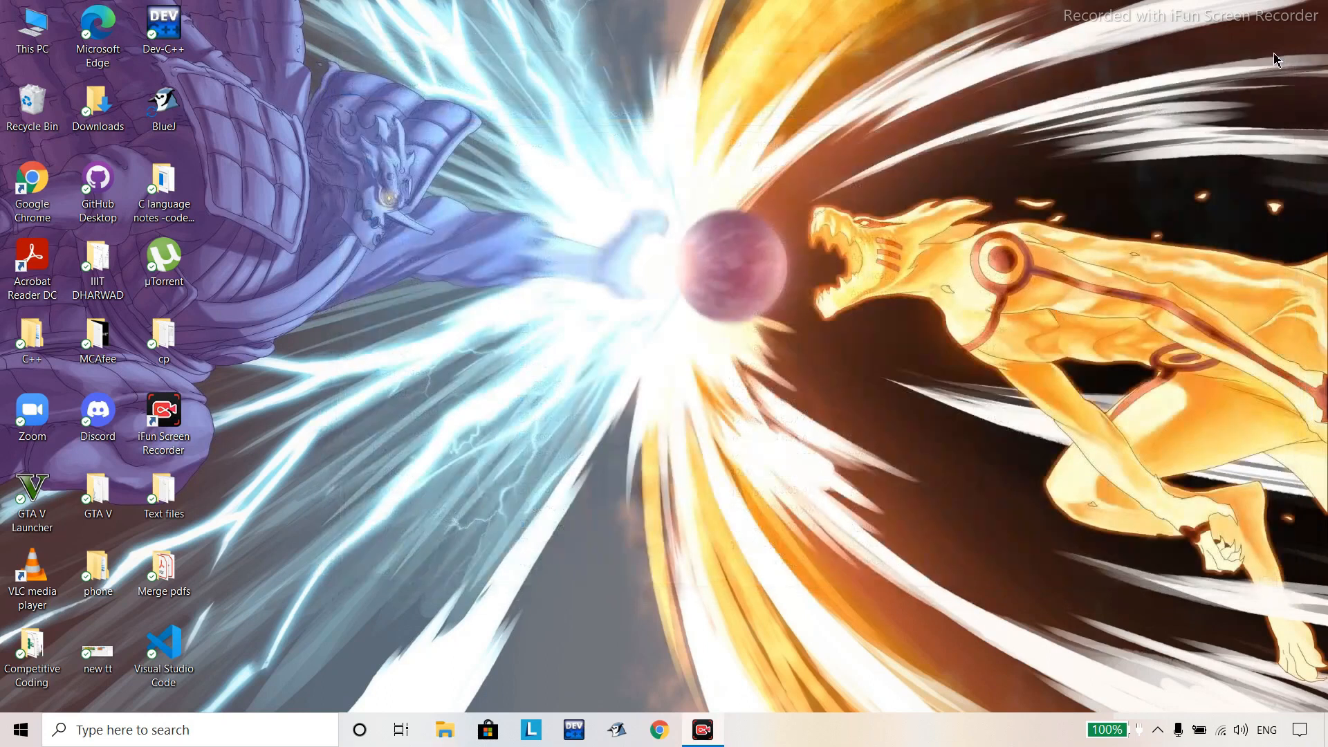
Open the Environment Variables dialog from the advanced system settings, reached through the Control Panel's System and Security section
{"action": "left_click", "coordinate": [240, 722]}
{"action": "type", "text": "coon"}
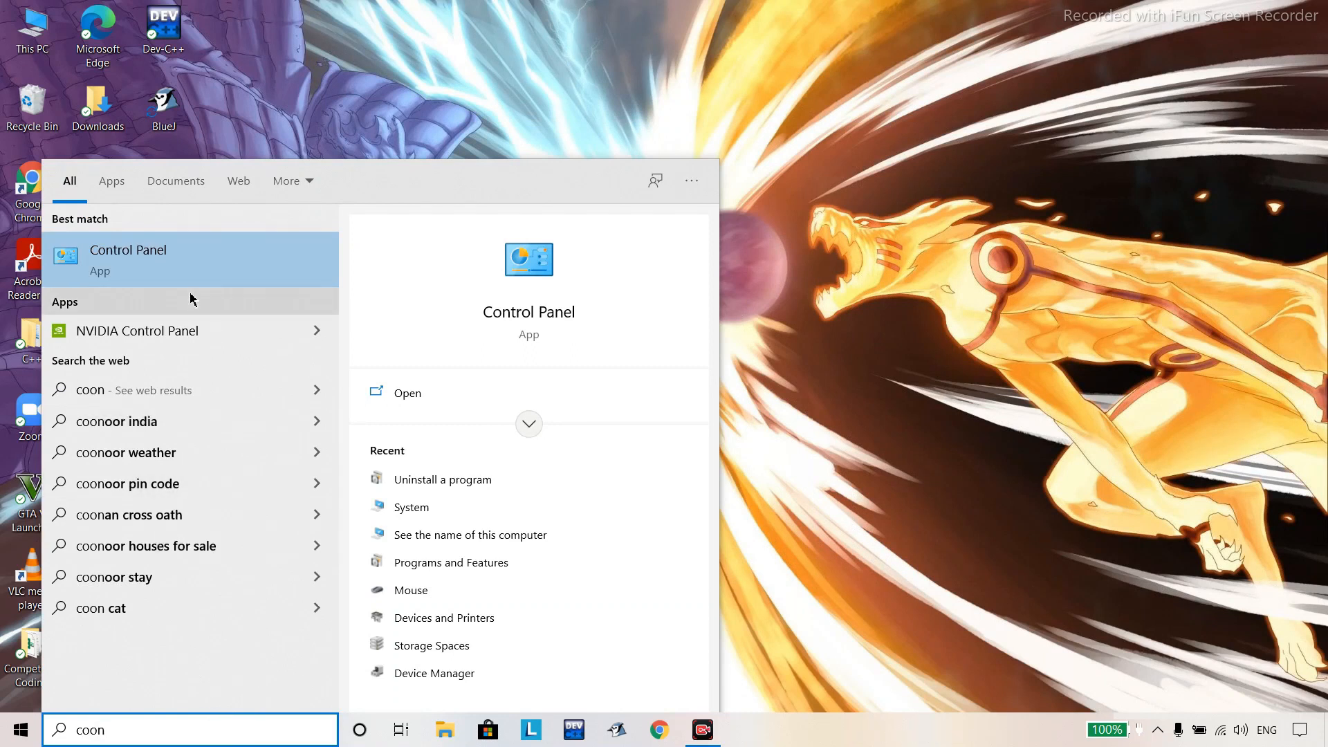
{"action": "left_click", "coordinate": [193, 271]}
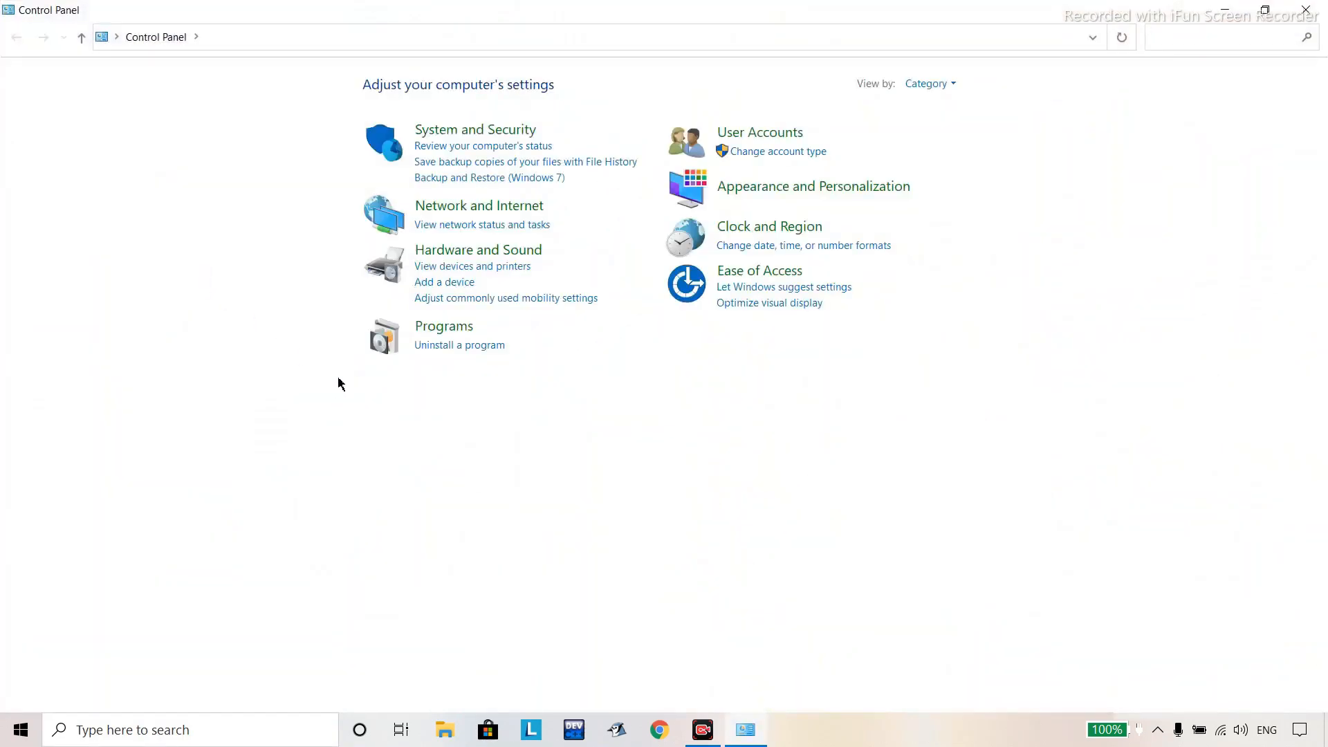
{"action": "left_click", "coordinate": [427, 138]}
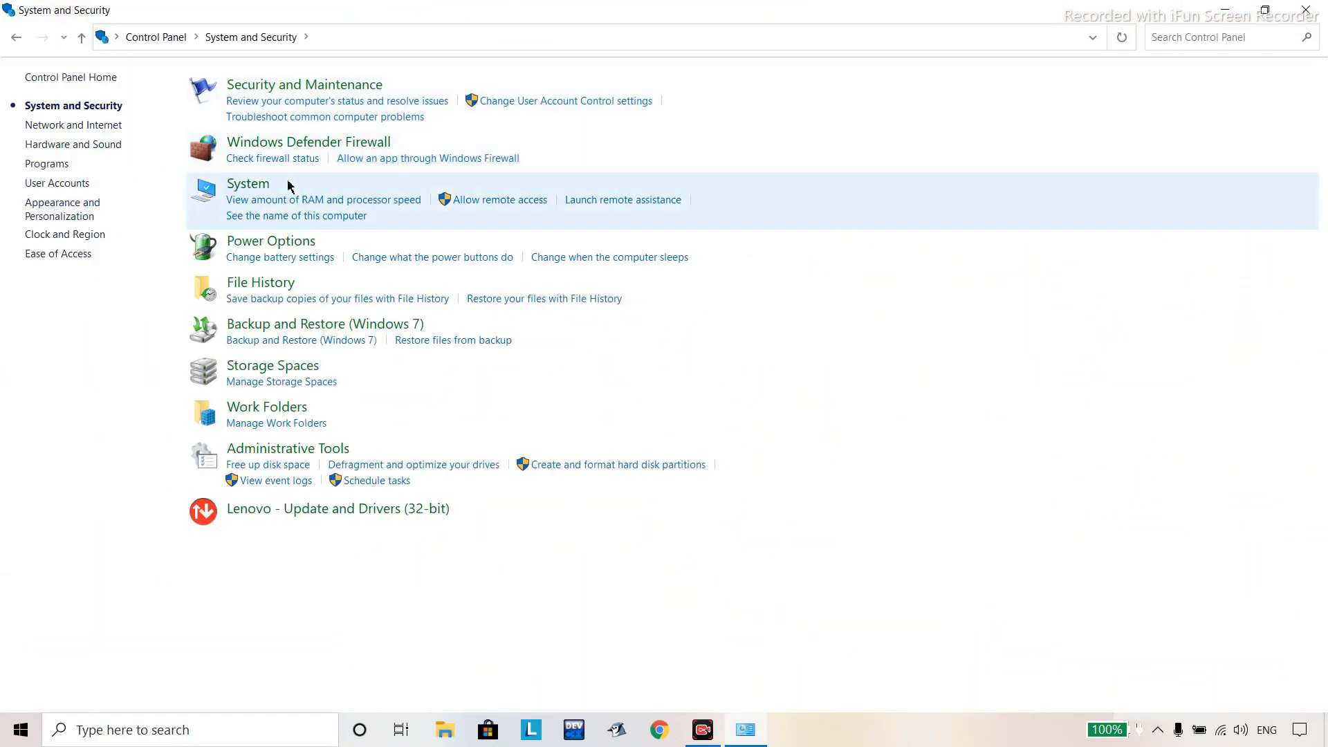
{"action": "left_click", "coordinate": [245, 188]}
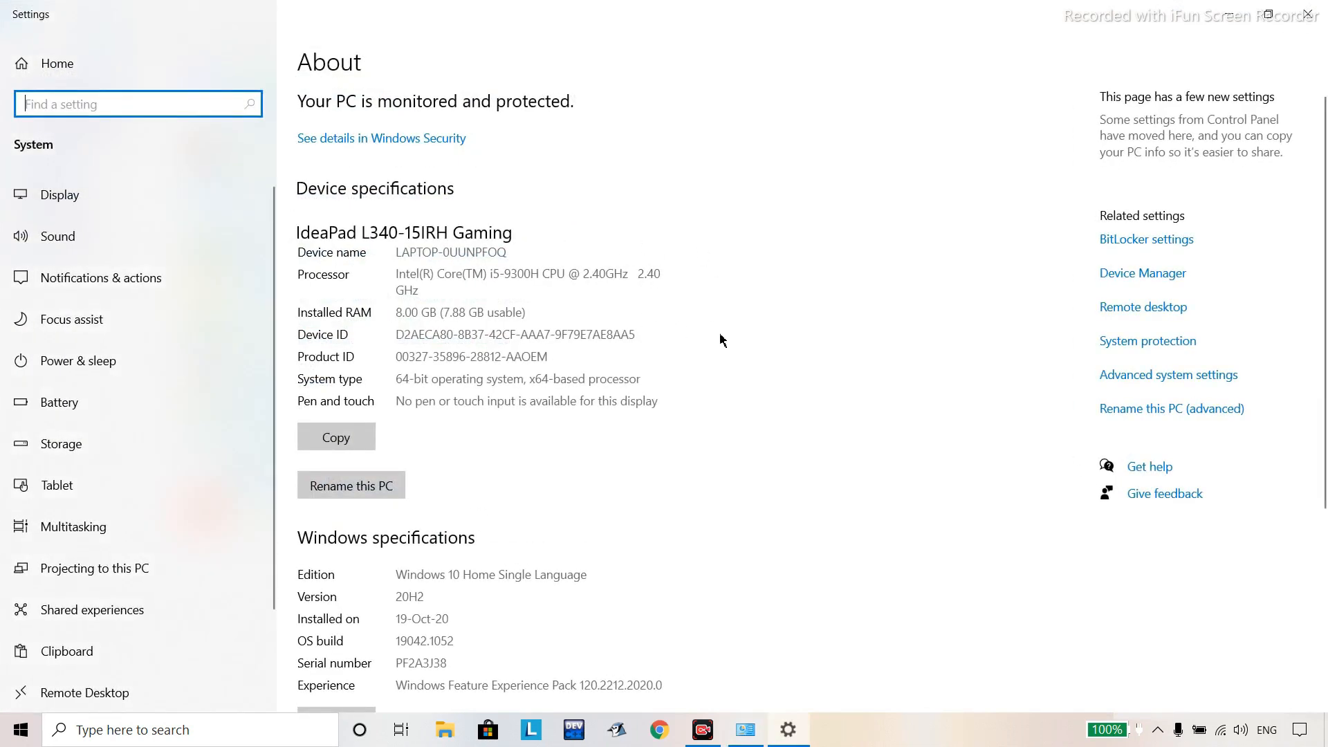
{"action": "left_click", "coordinate": [1174, 379]}
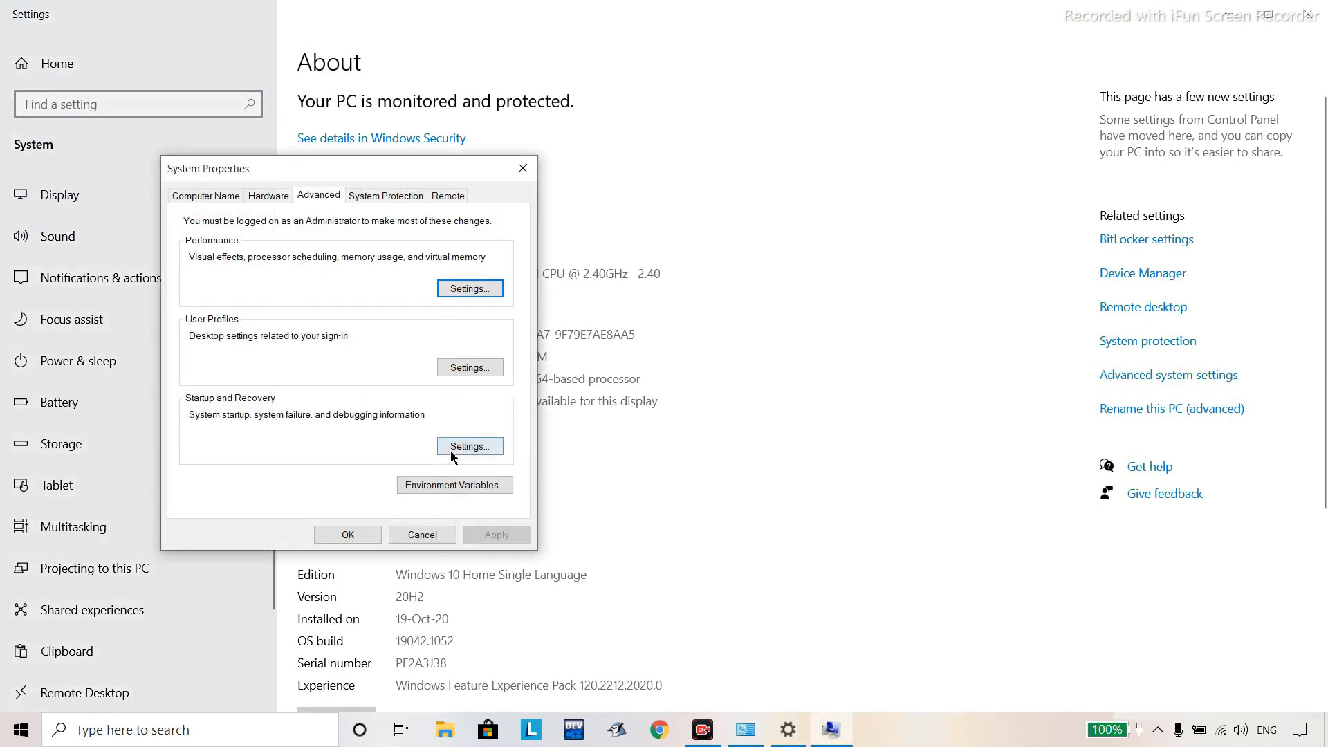
{"action": "left_click", "coordinate": [450, 487]}
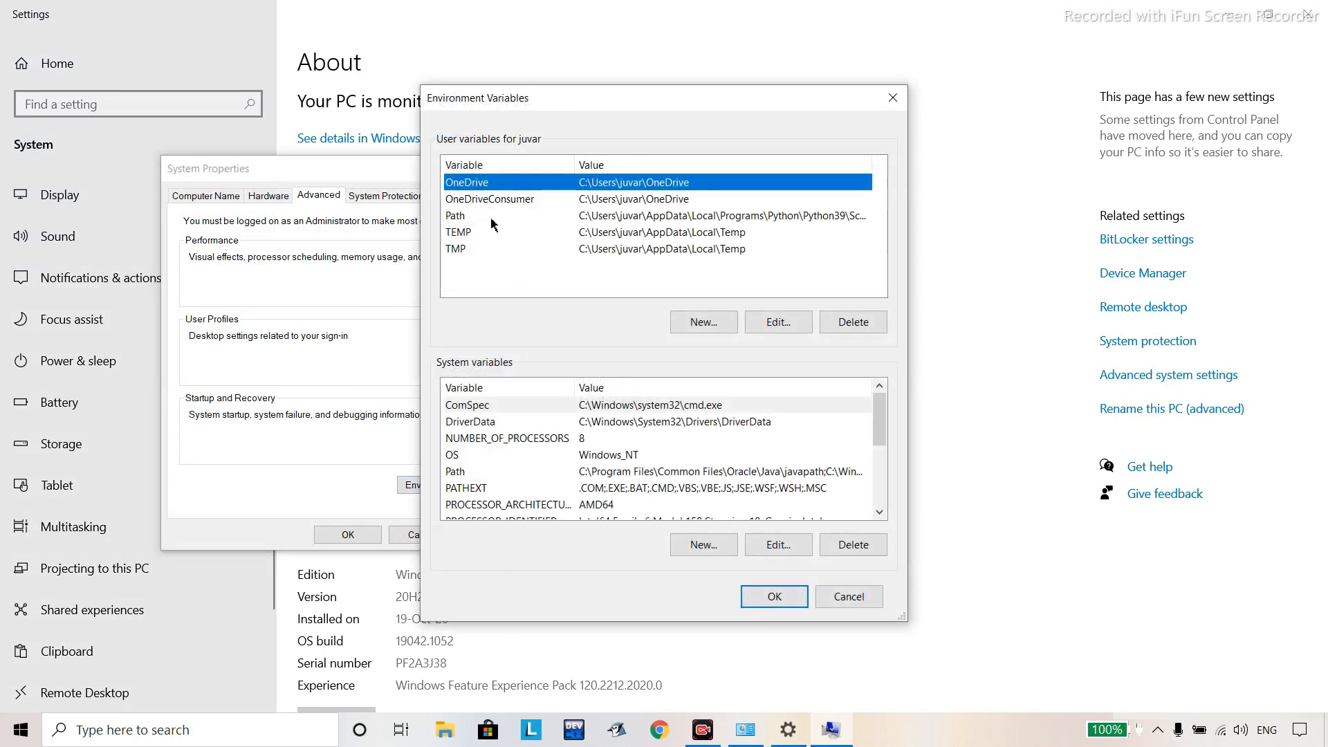
Add the copied mingw32 bin folder path as a new entry in the user's Path variable
{"action": "left_click", "coordinate": [460, 220]}
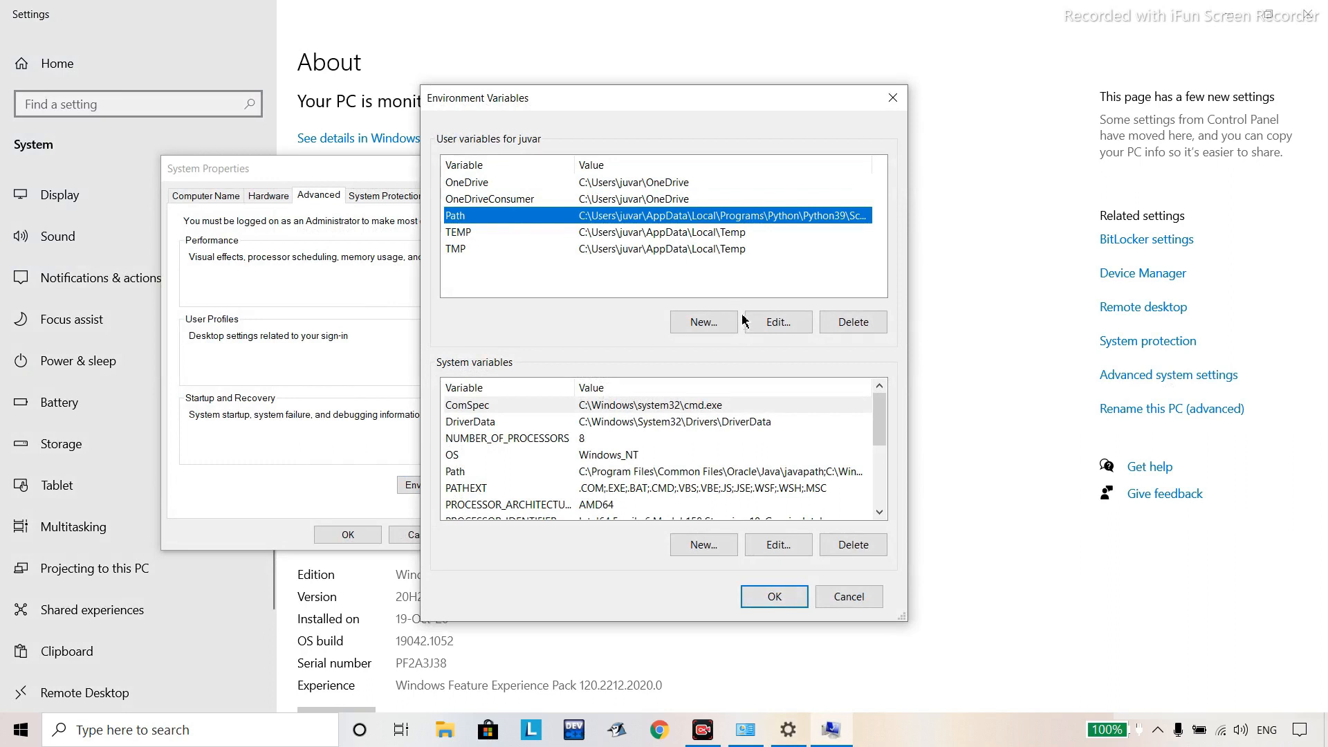
{"action": "left_click", "coordinate": [766, 325]}
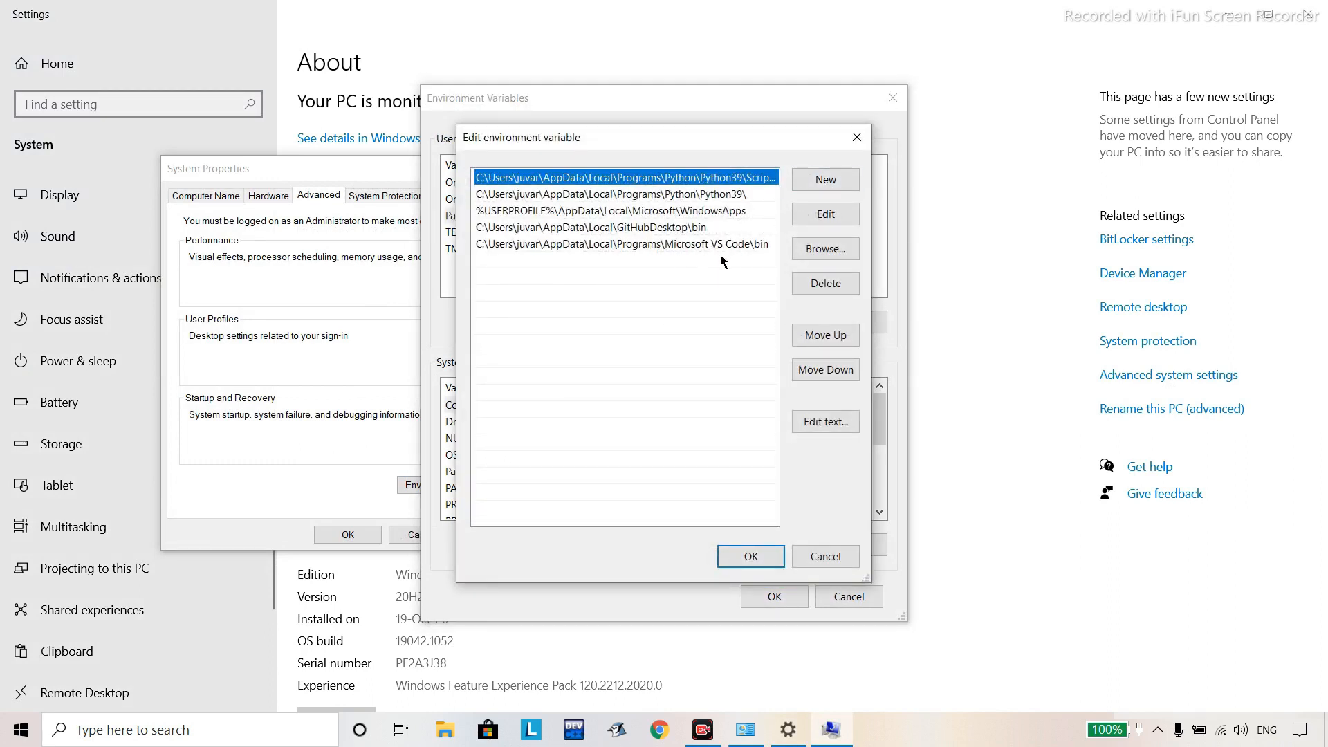
{"action": "left_click", "coordinate": [808, 189]}
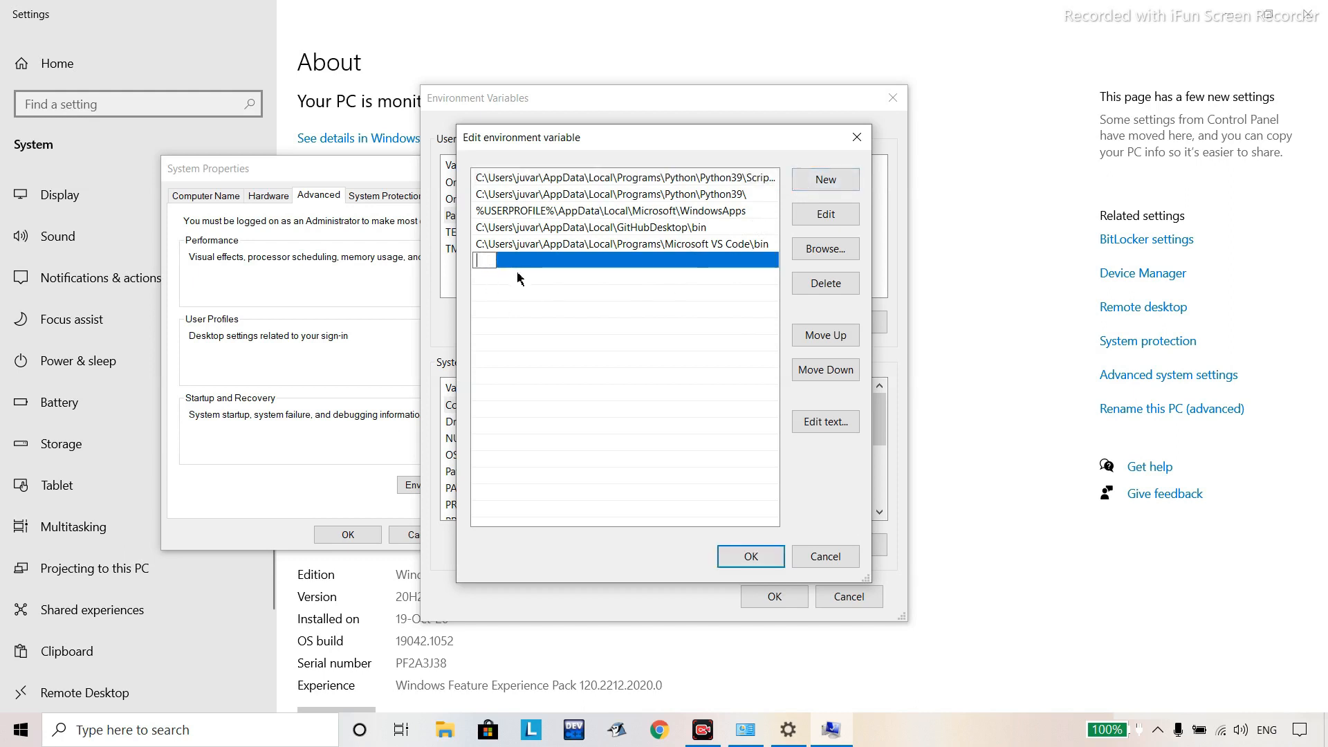
{"action": "key", "text": "ctrl+v"}
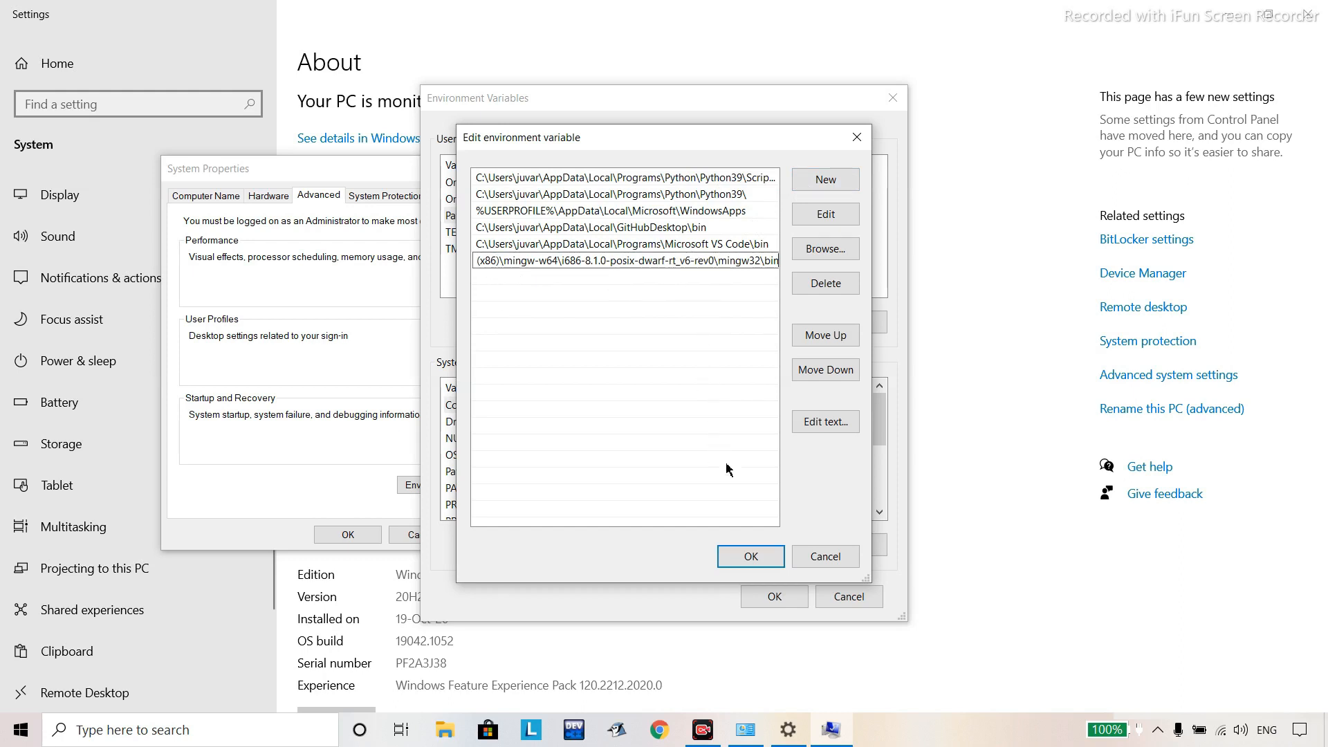
{"action": "left_click", "coordinate": [747, 559]}
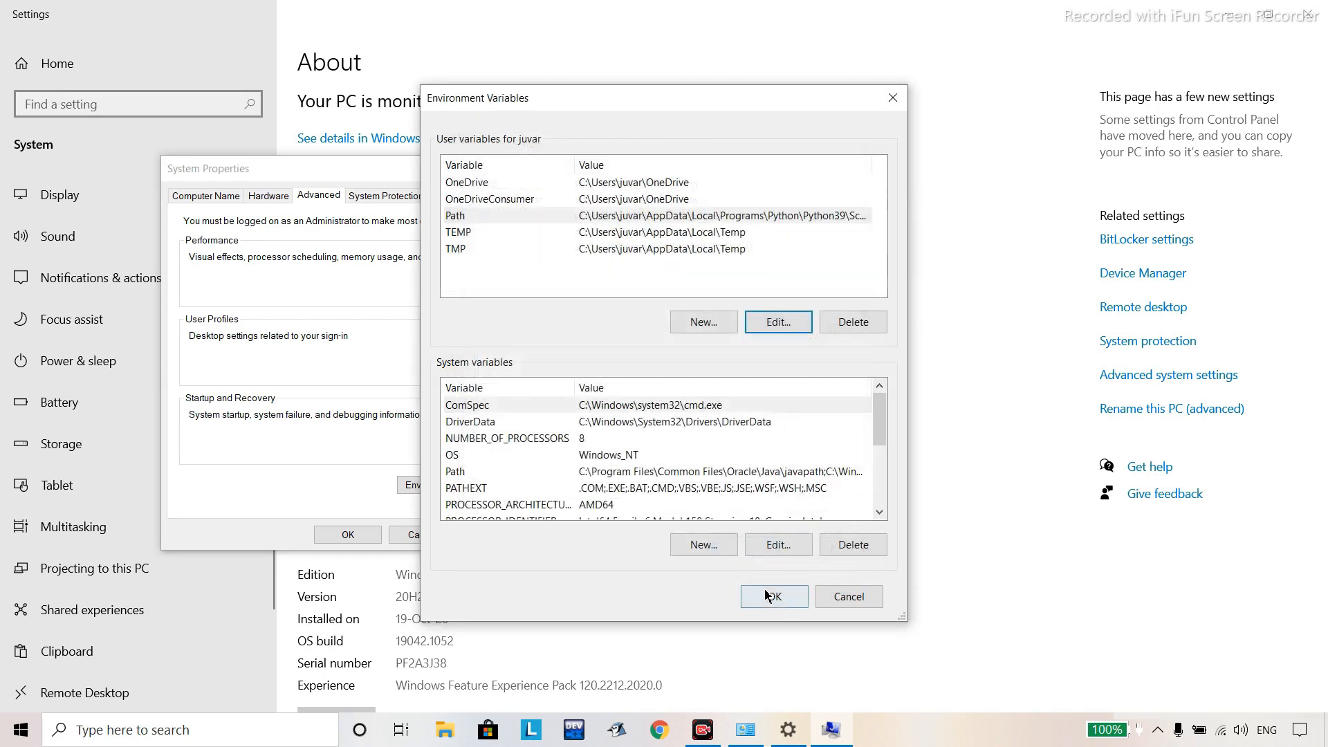
Confirm the environment variable and system property changes, and close the Settings and Control Panel windows
{"action": "left_click", "coordinate": [764, 596]}
{"action": "left_click", "coordinate": [352, 542]}
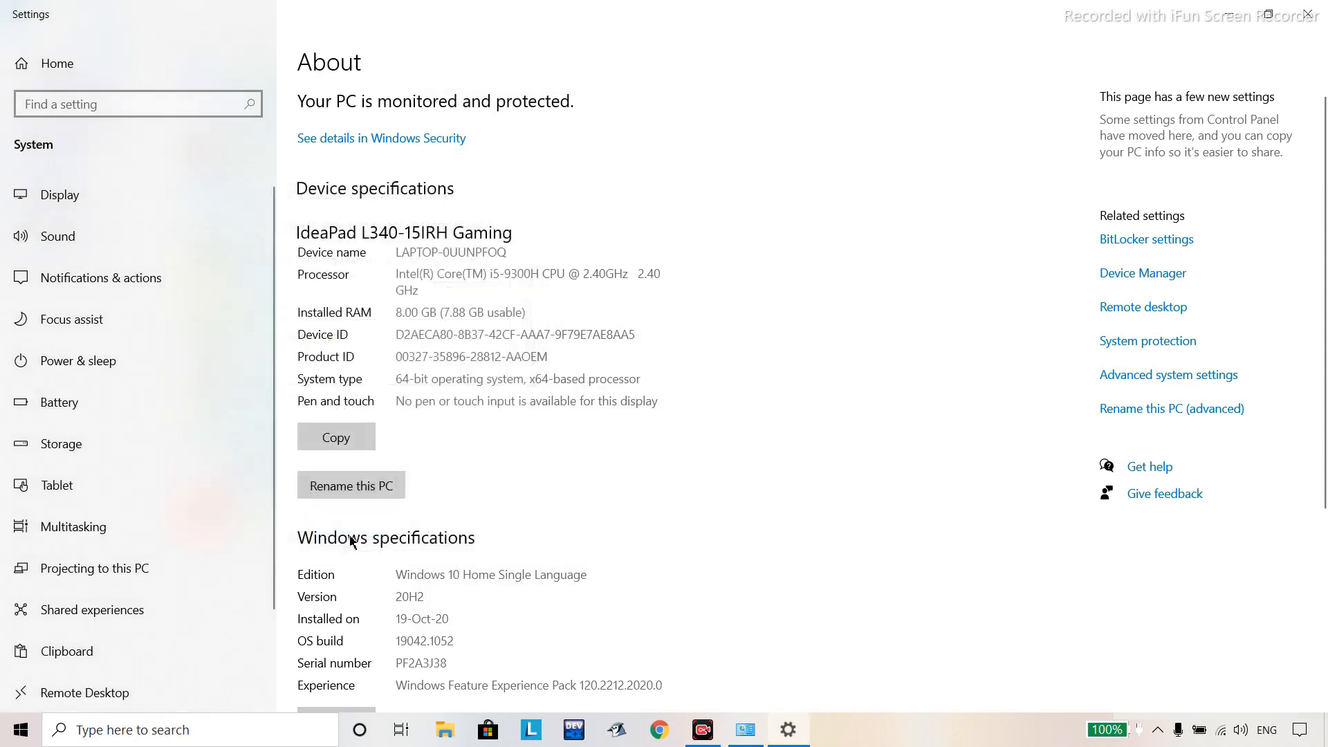
{"action": "left_click", "coordinate": [1307, 14]}
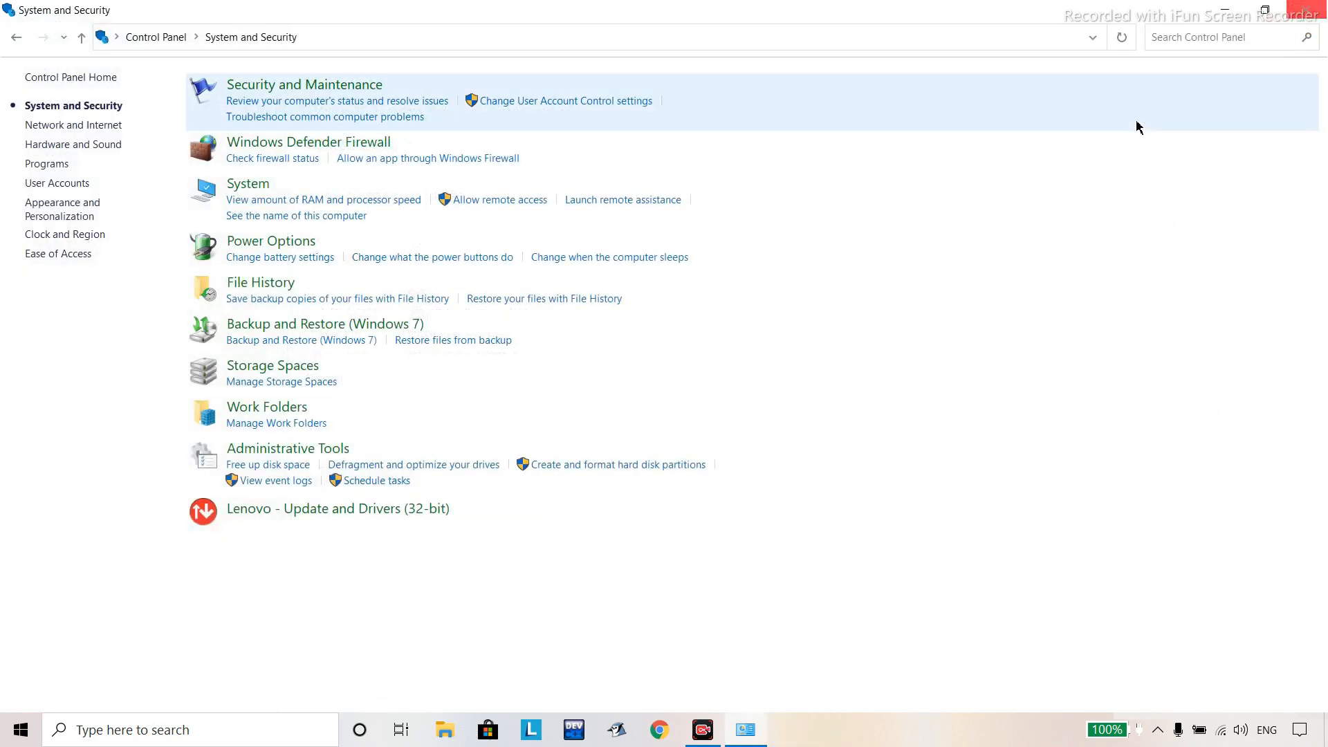
{"action": "left_click", "coordinate": [1306, 10]}
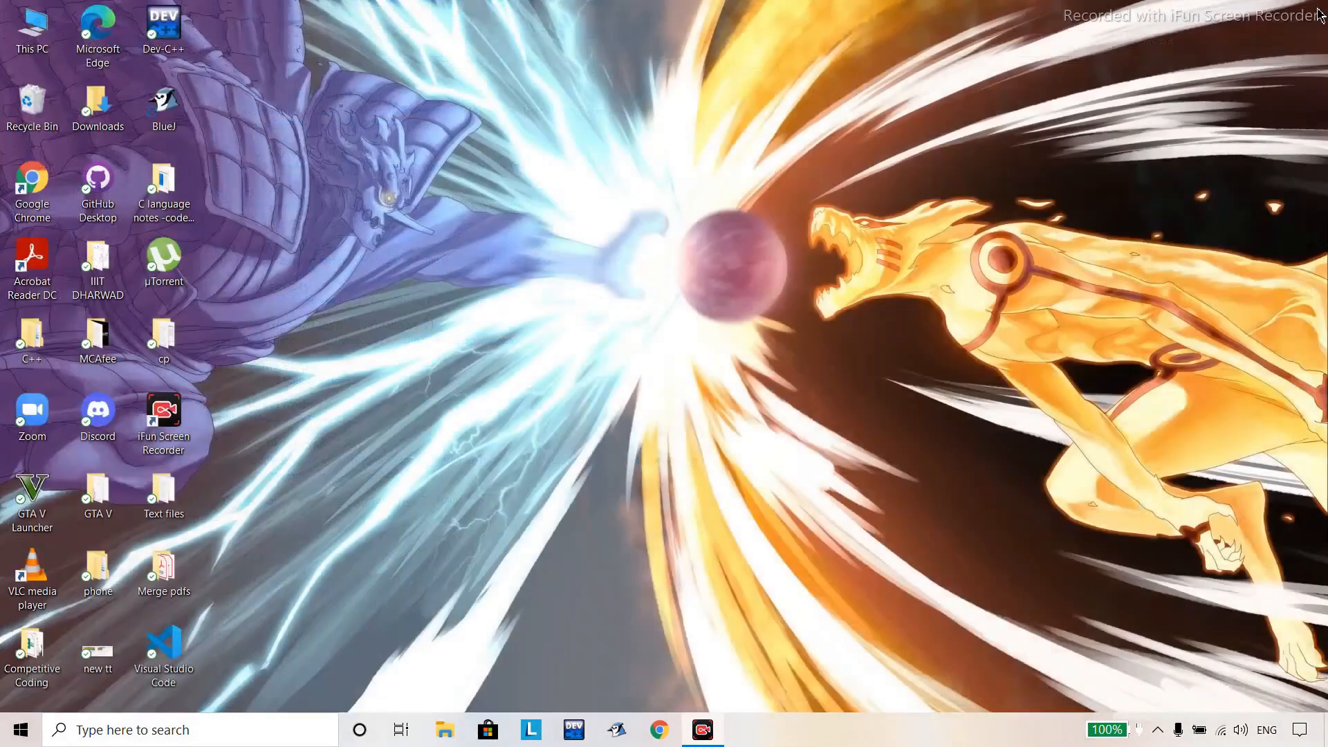
{"action": "right_click", "coordinate": [753, 190]}
{"action": "left_click", "coordinate": [795, 241]}
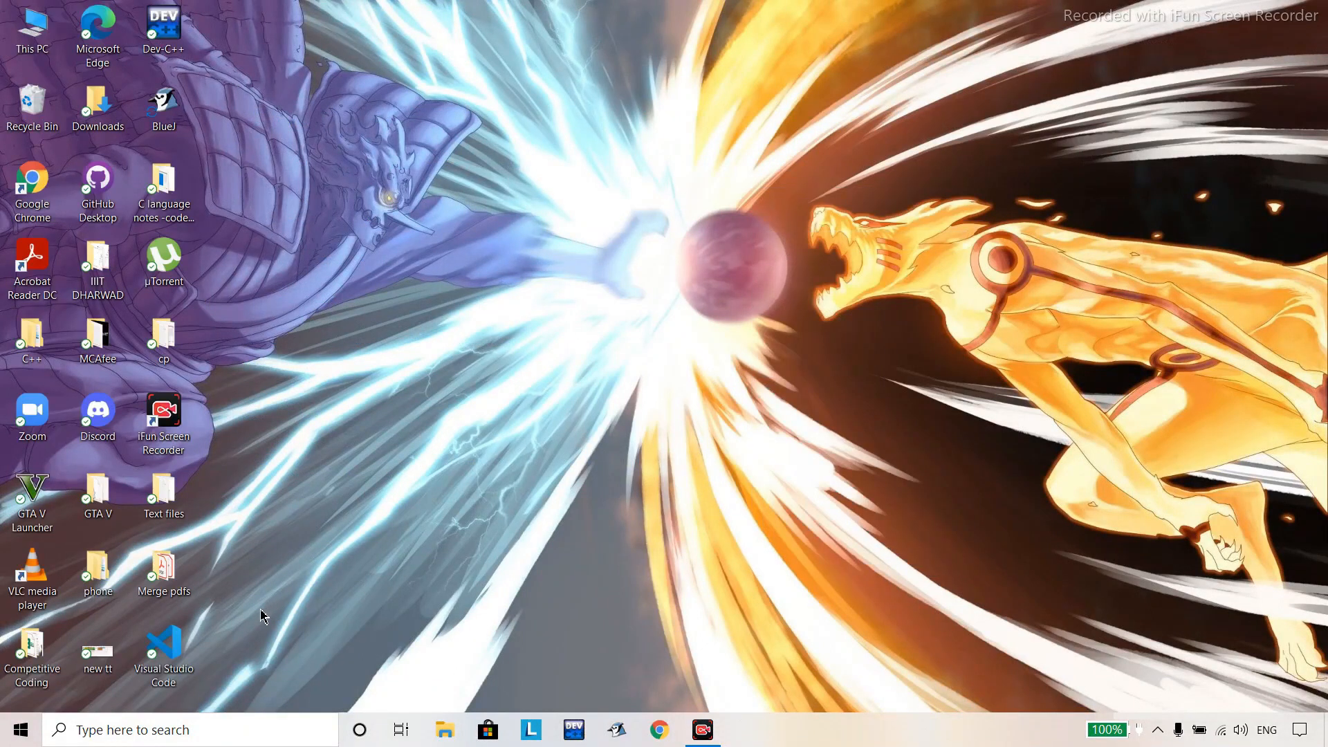
Launch Visual Studio Code from the desktop and dismiss the usage data notice and the Getting Started page
{"action": "double_click", "coordinate": [173, 646]}
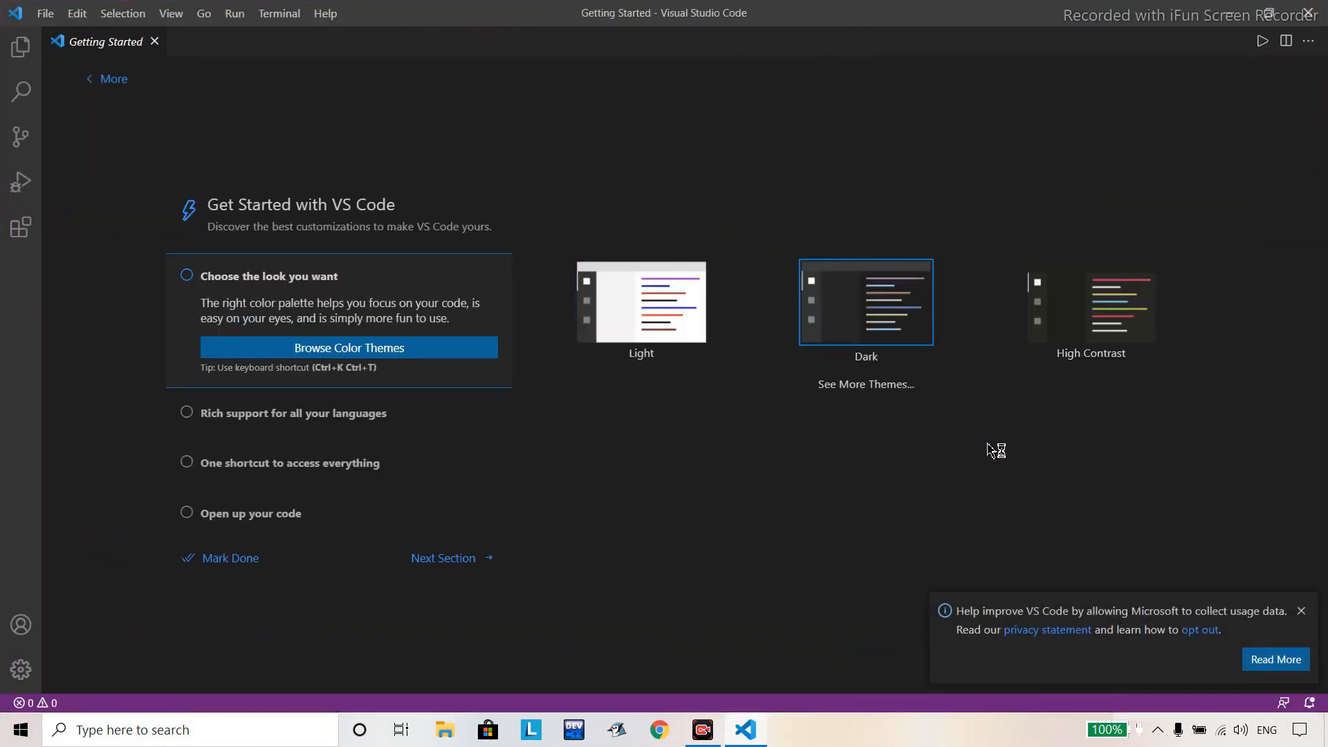
{"action": "left_click", "coordinate": [1300, 610]}
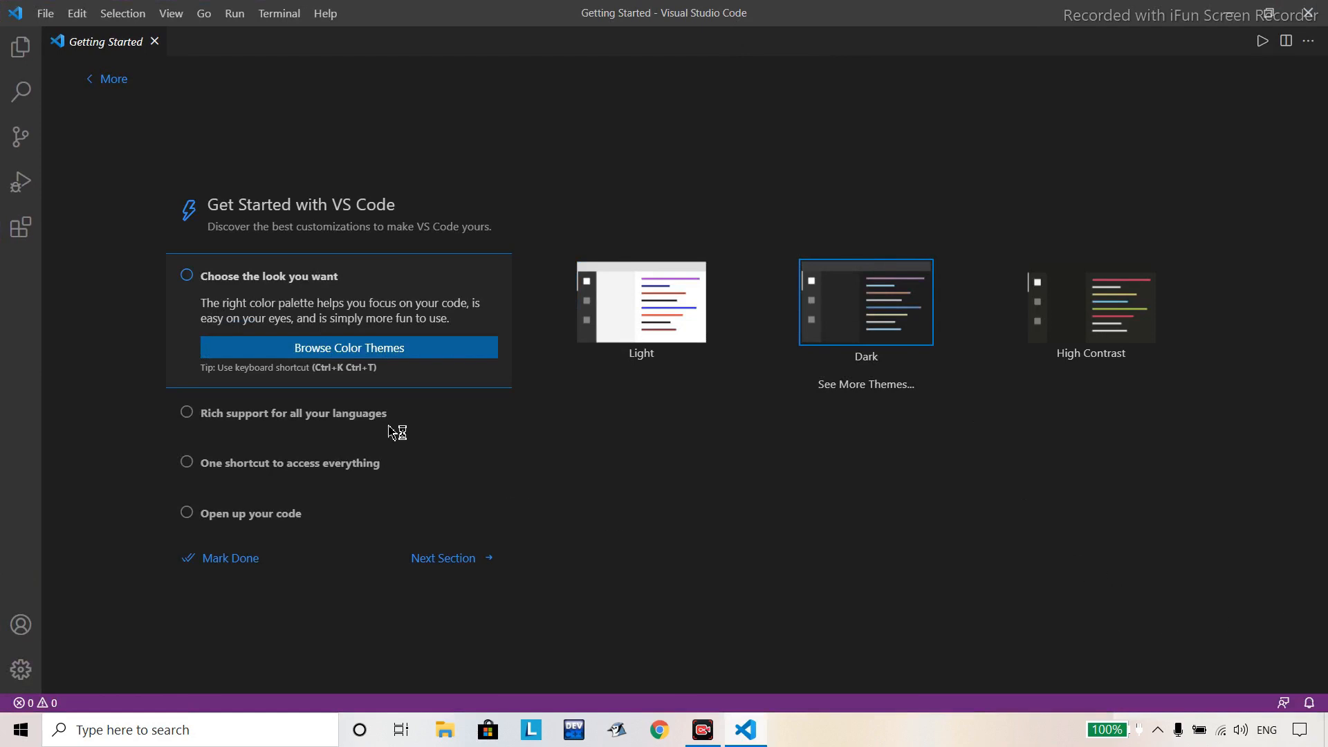
{"action": "left_click", "coordinate": [155, 42]}
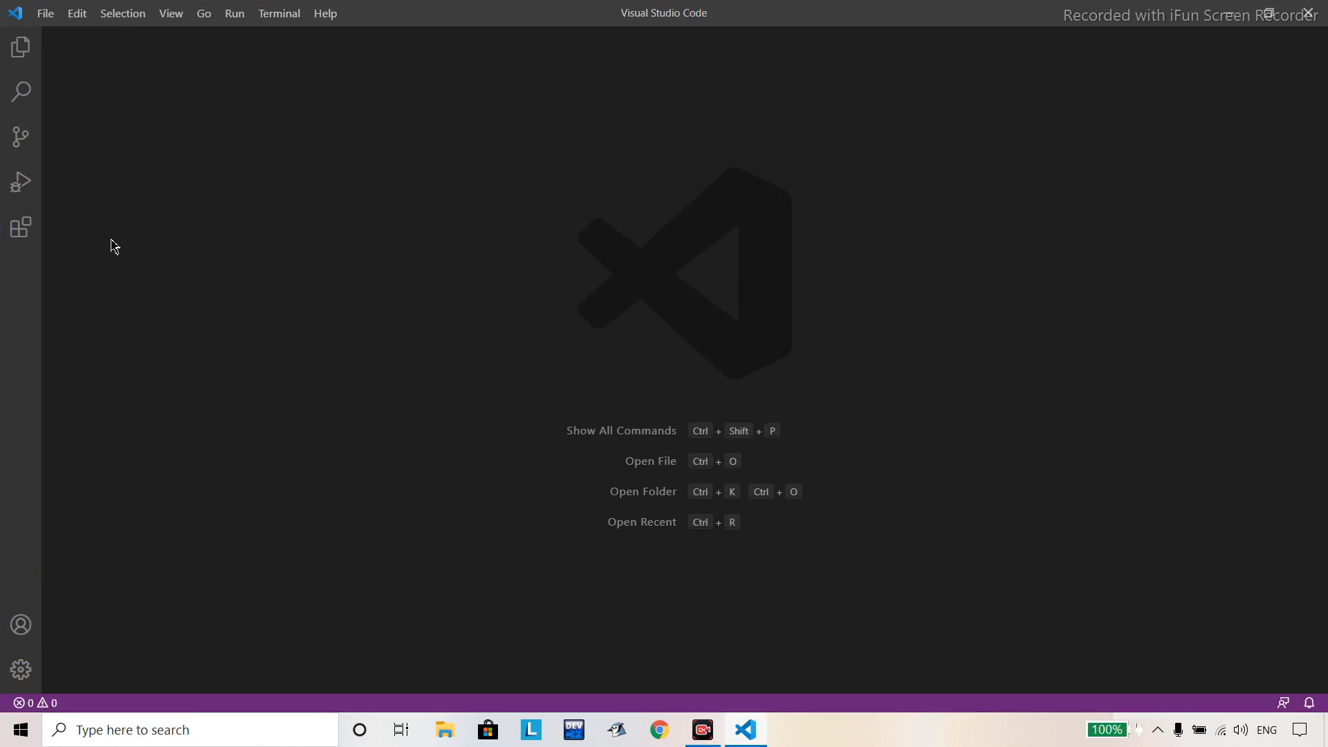
Search the extensions marketplace for "c/c++" and open the details of Microsoft's C/C++ extension
{"action": "left_click", "coordinate": [26, 239]}
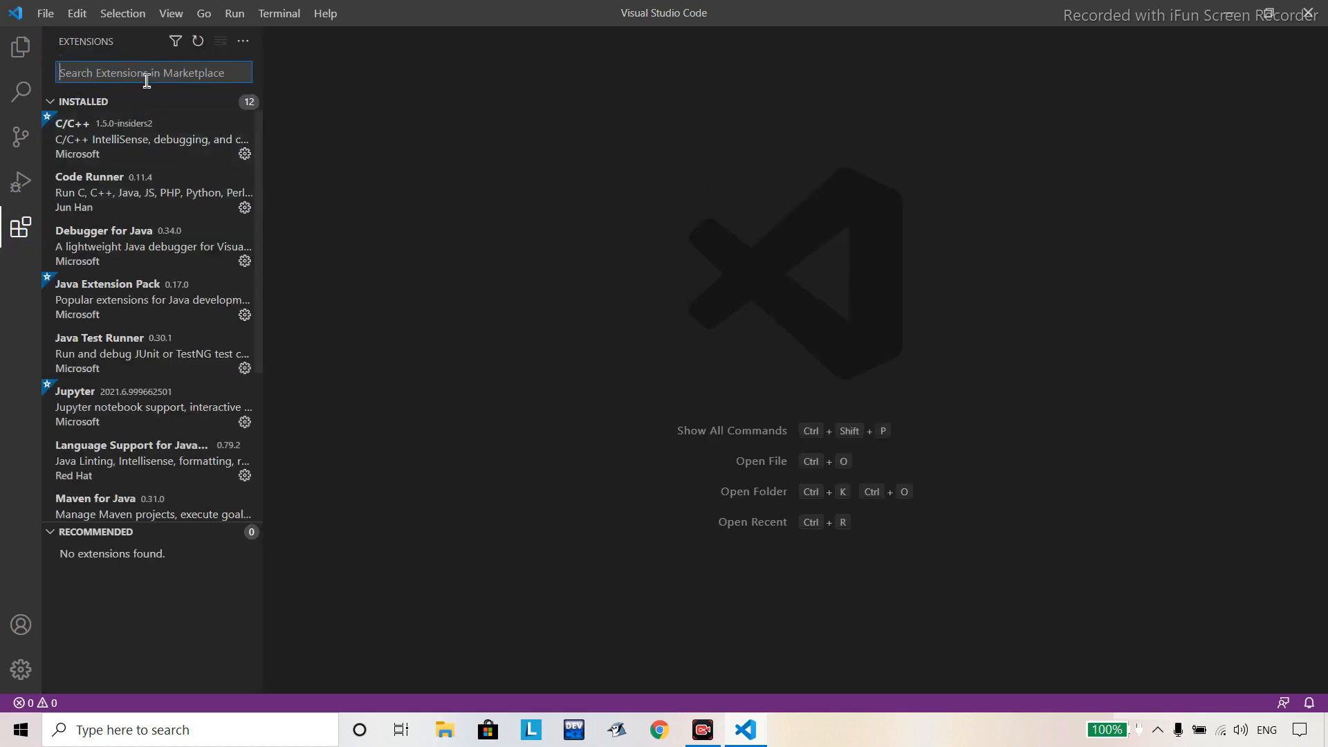
{"action": "type", "text": "c"}
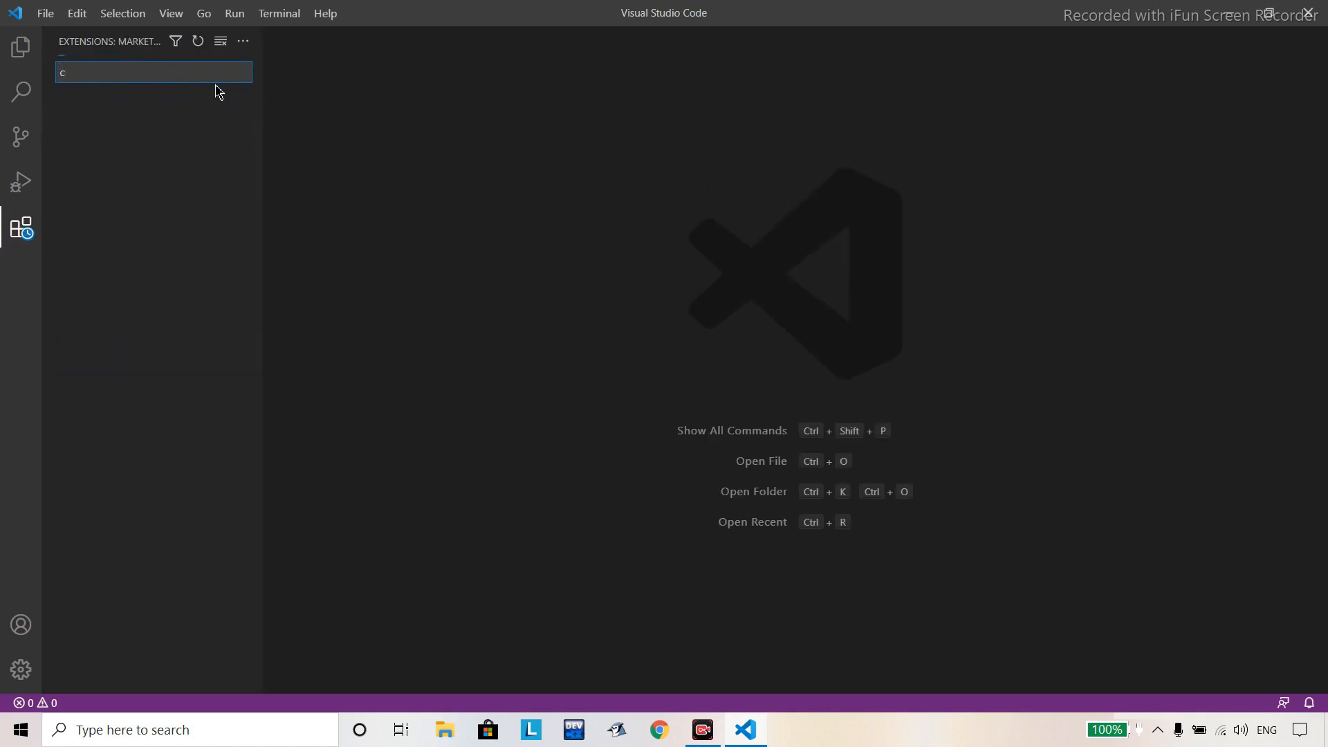
{"action": "type", "text": "/c++"}
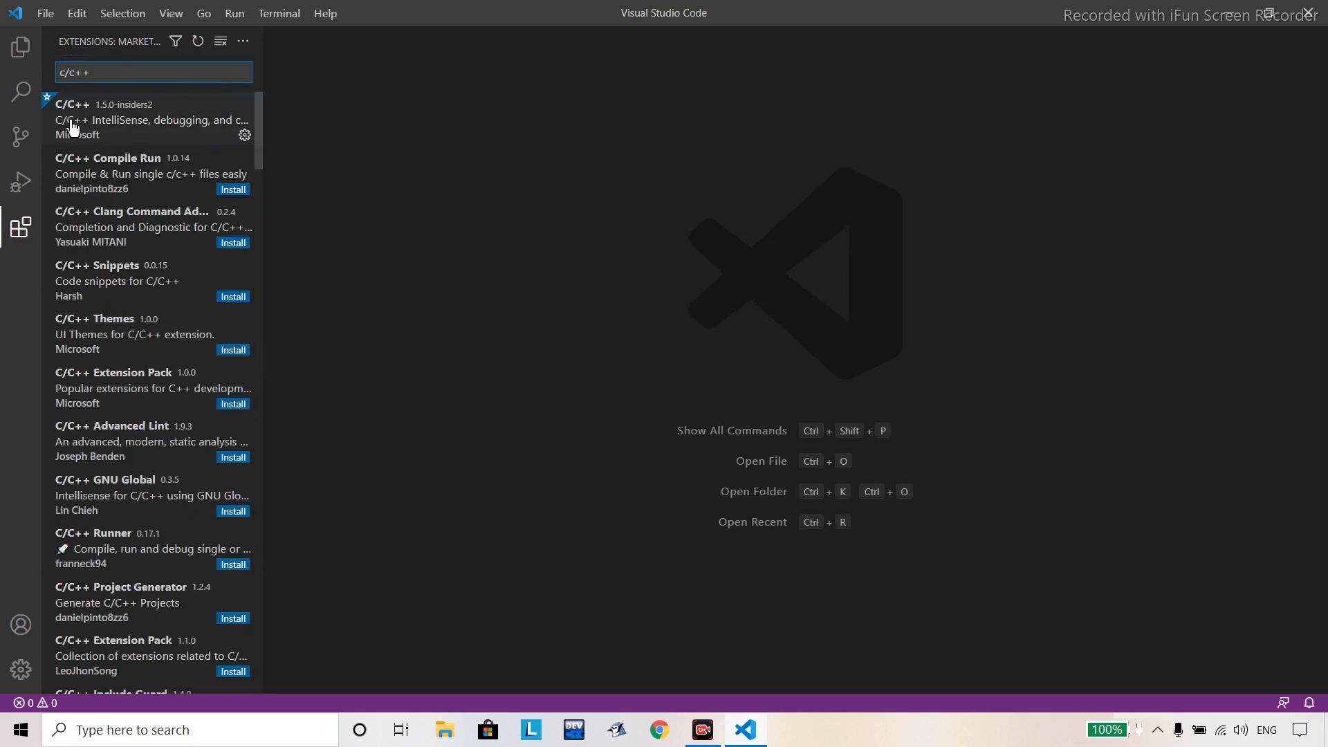
{"action": "left_click", "coordinate": [135, 133]}
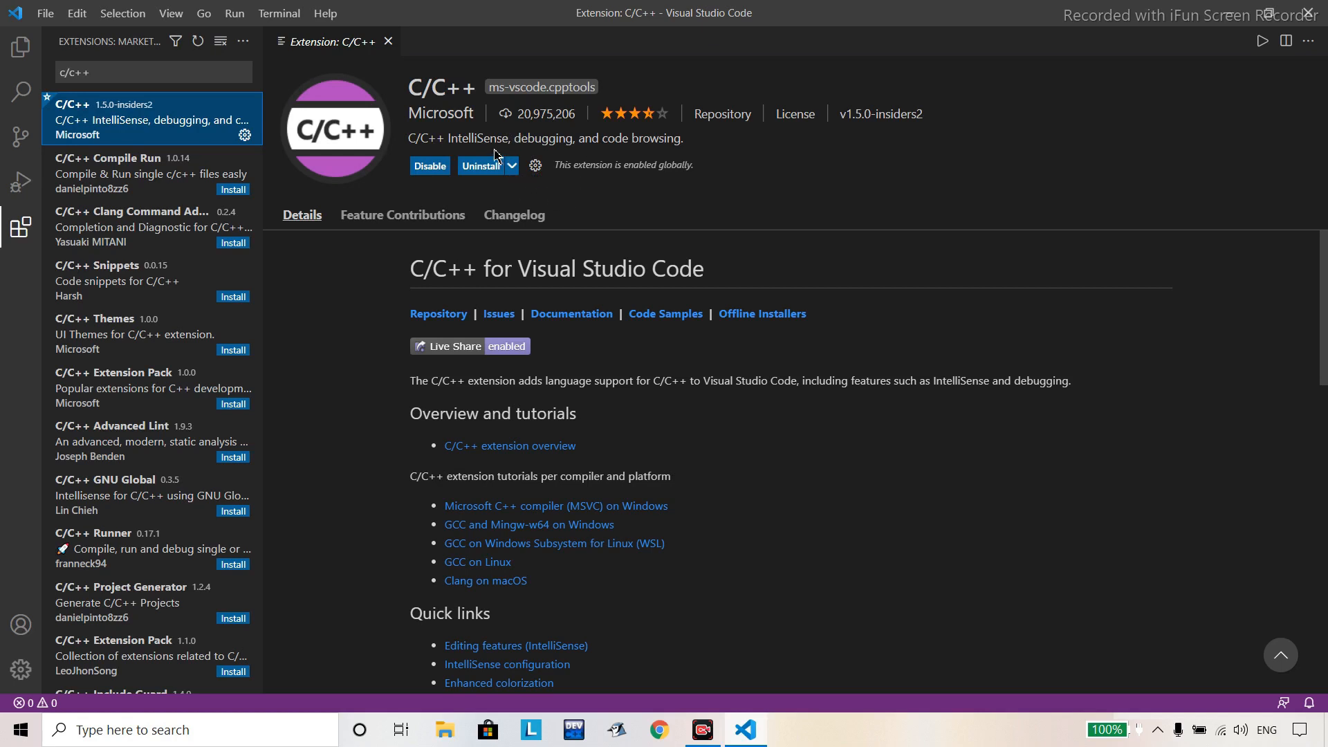
Search the extensions marketplace for "code runner", view the Code Runner extension's details and close its page
{"action": "left_click_drag", "start_coordinate": [160, 75], "coordinate": [5, 85]}
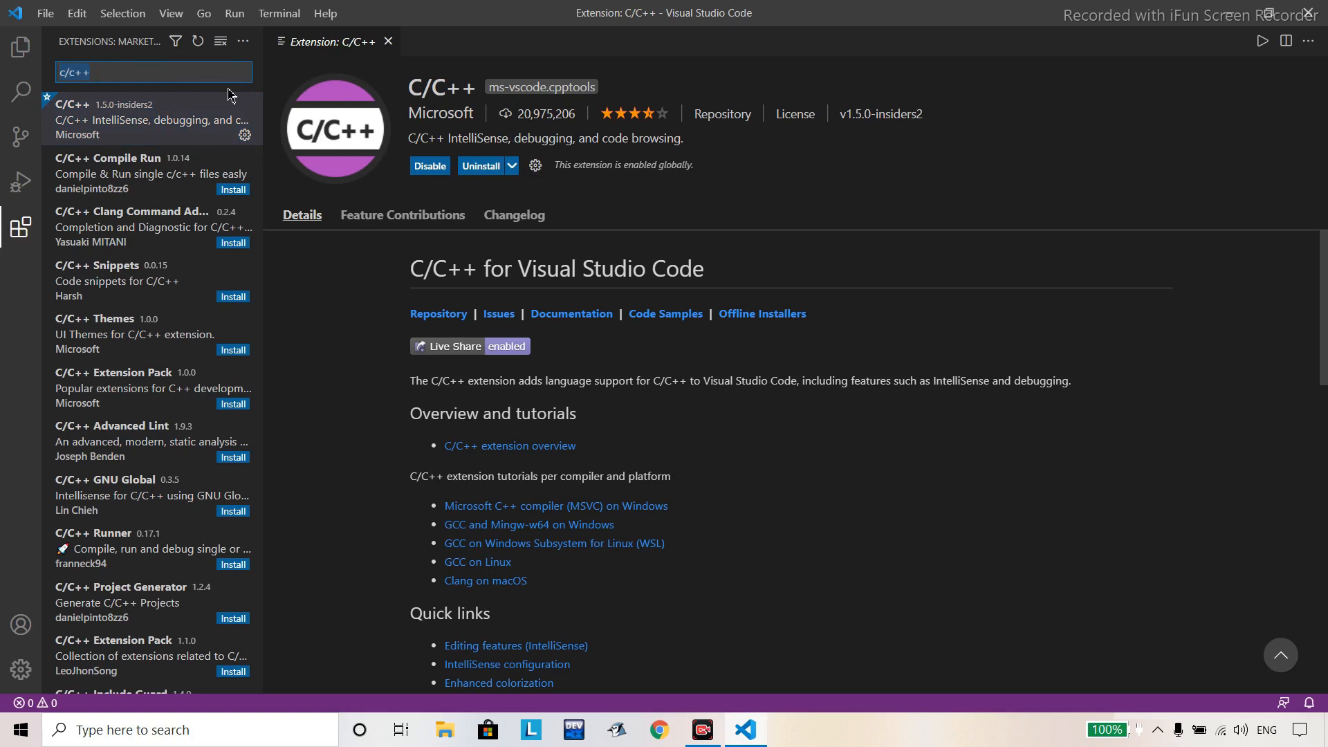
{"action": "type", "text": "code runne"}
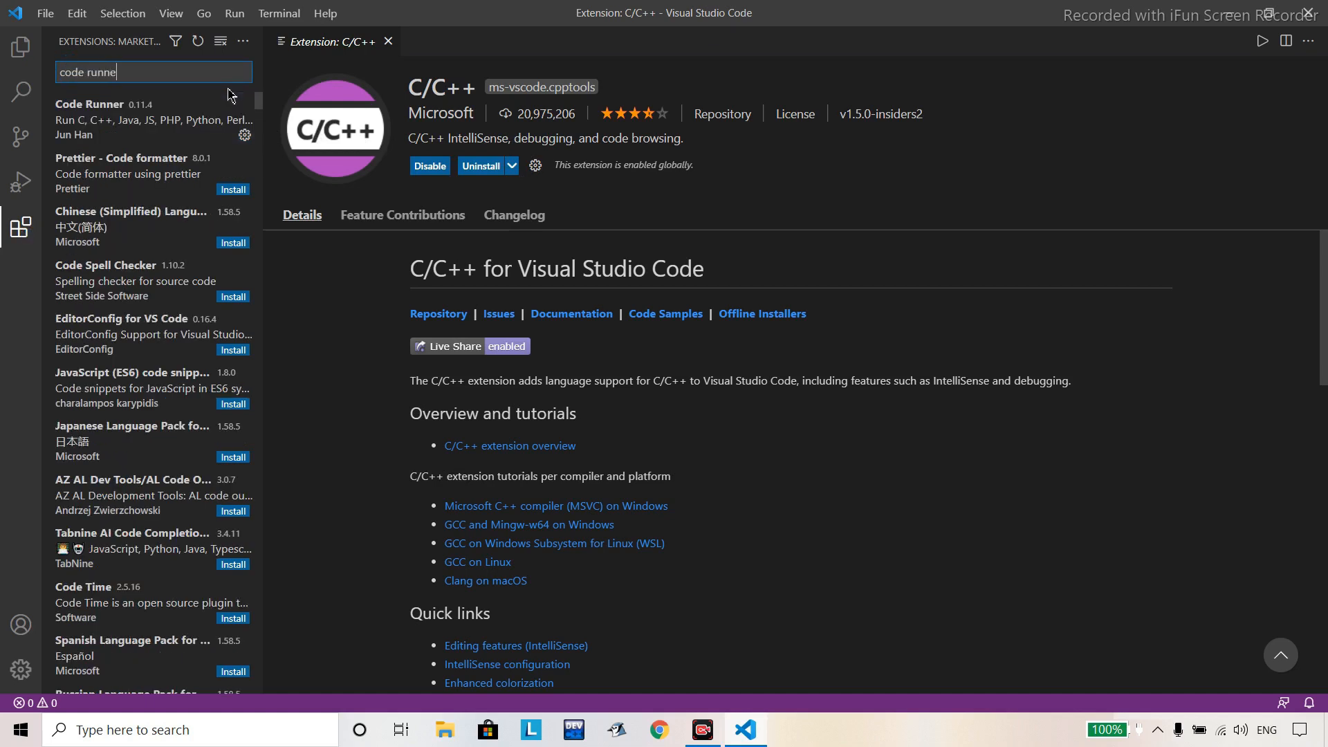
{"action": "left_click", "coordinate": [126, 118]}
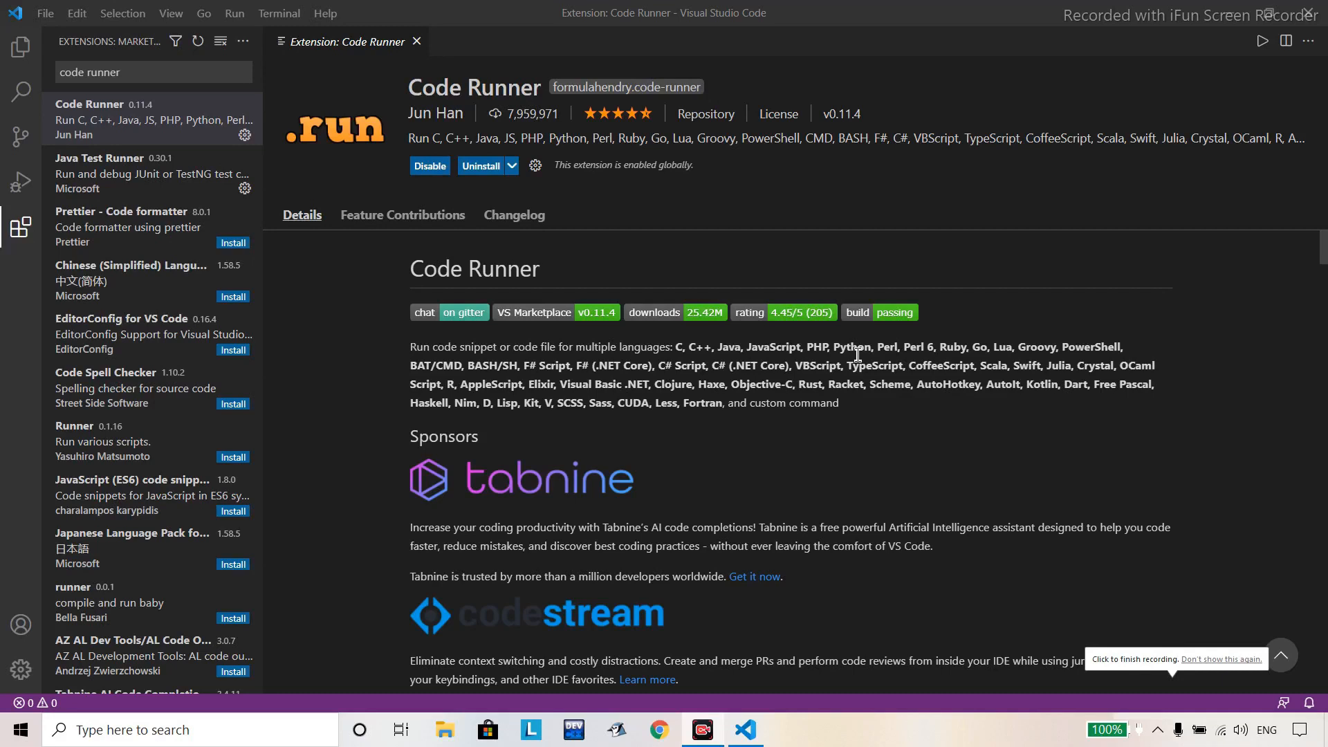
{"action": "left_click", "coordinate": [417, 42]}
Show the file explorer and turn on Auto Save, checking that the option is enabled
{"action": "left_click", "coordinate": [21, 47]}
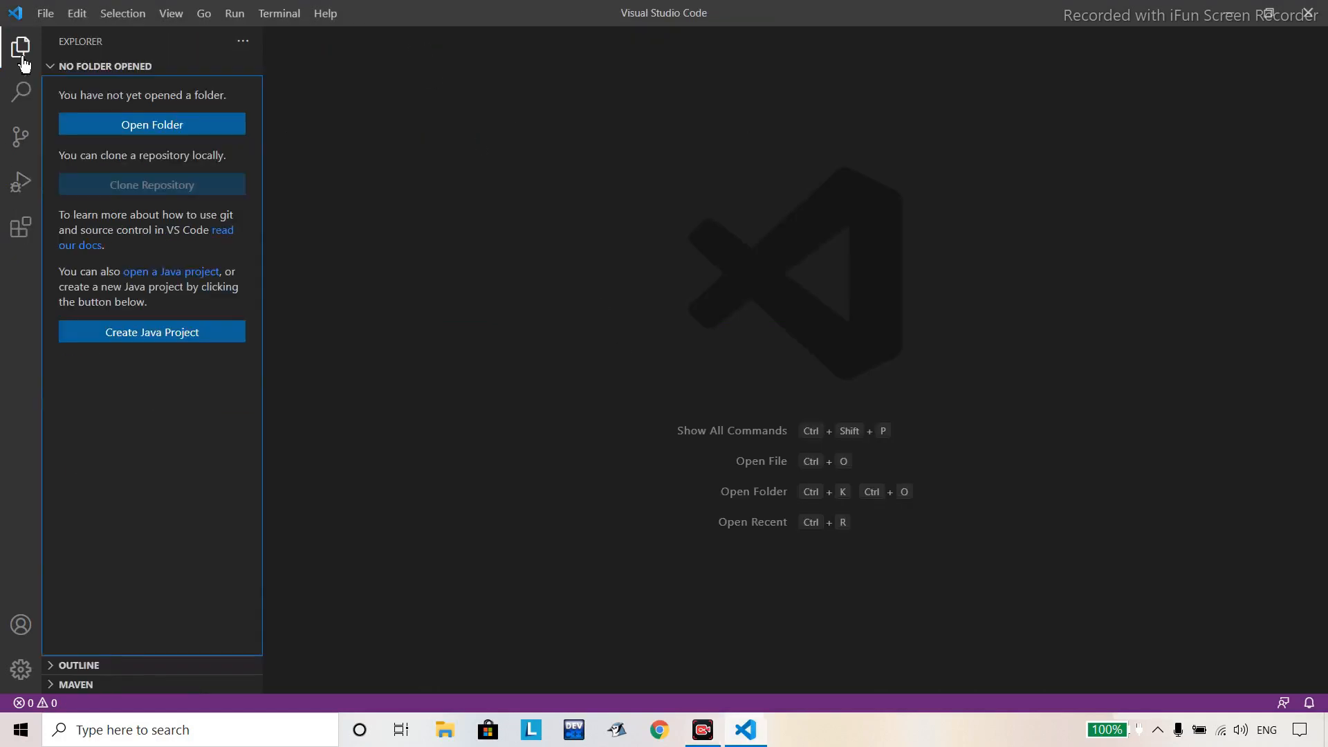
{"action": "left_click", "coordinate": [49, 12]}
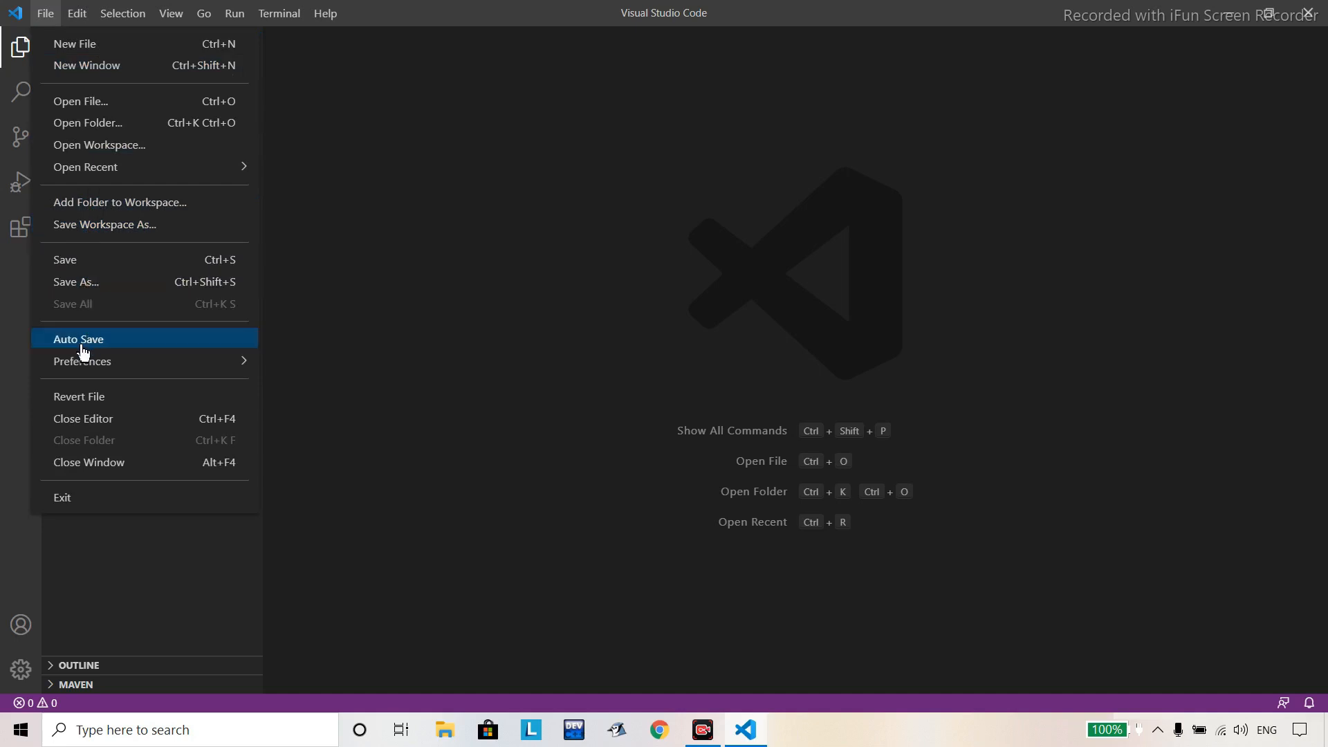
{"action": "left_click", "coordinate": [99, 339]}
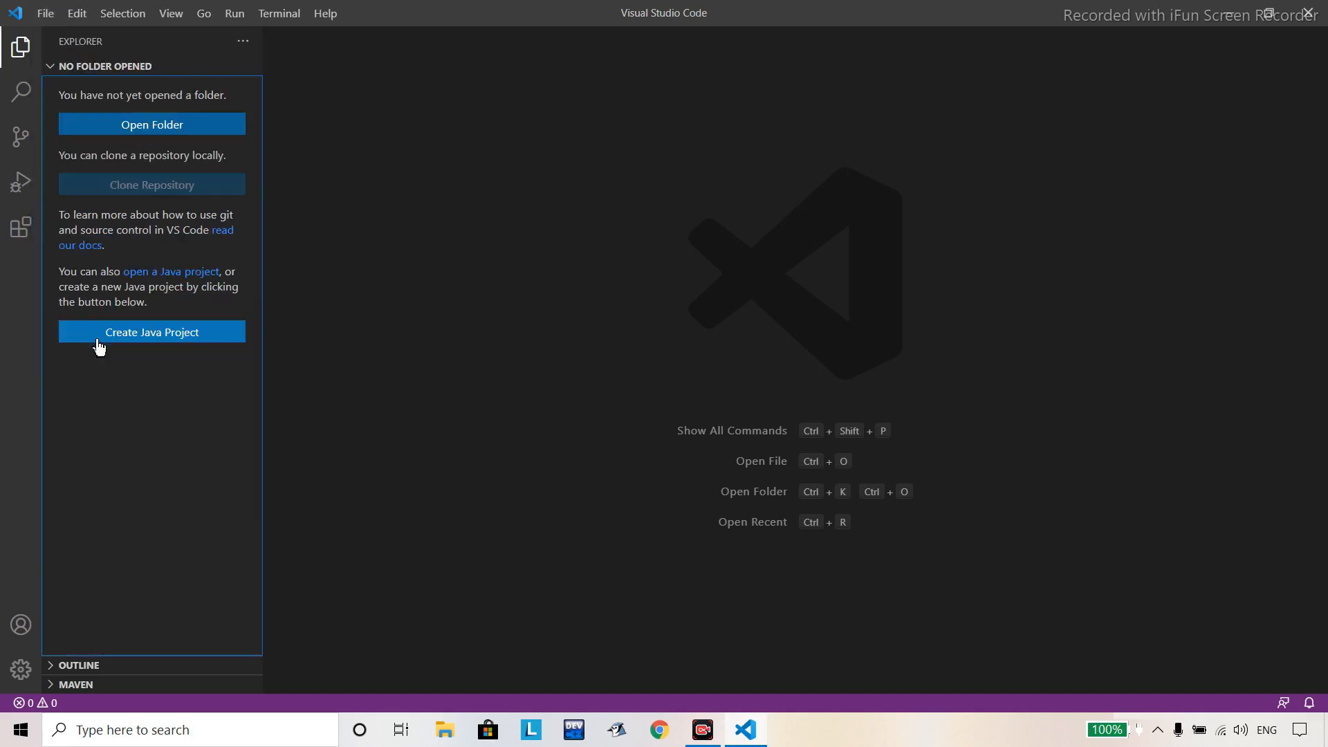
{"action": "left_click", "coordinate": [43, 13]}
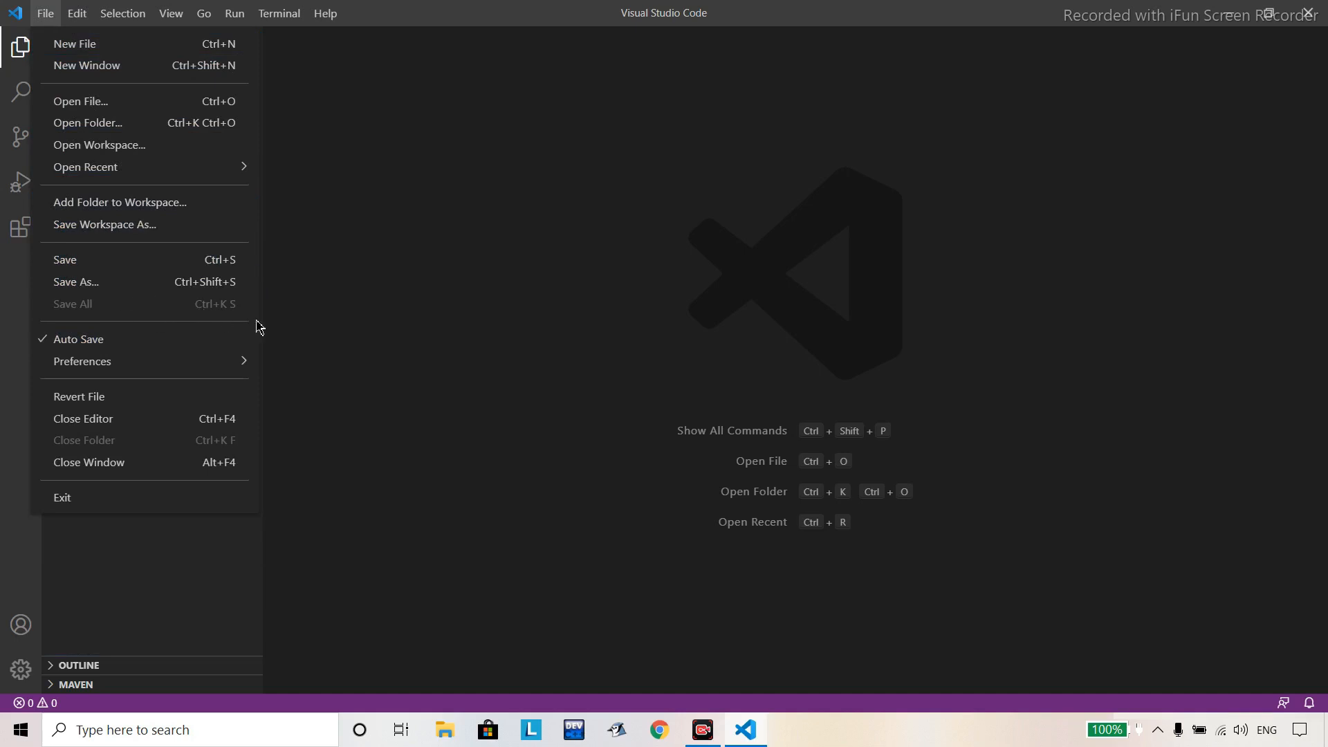
{"action": "left_click", "coordinate": [308, 322]}
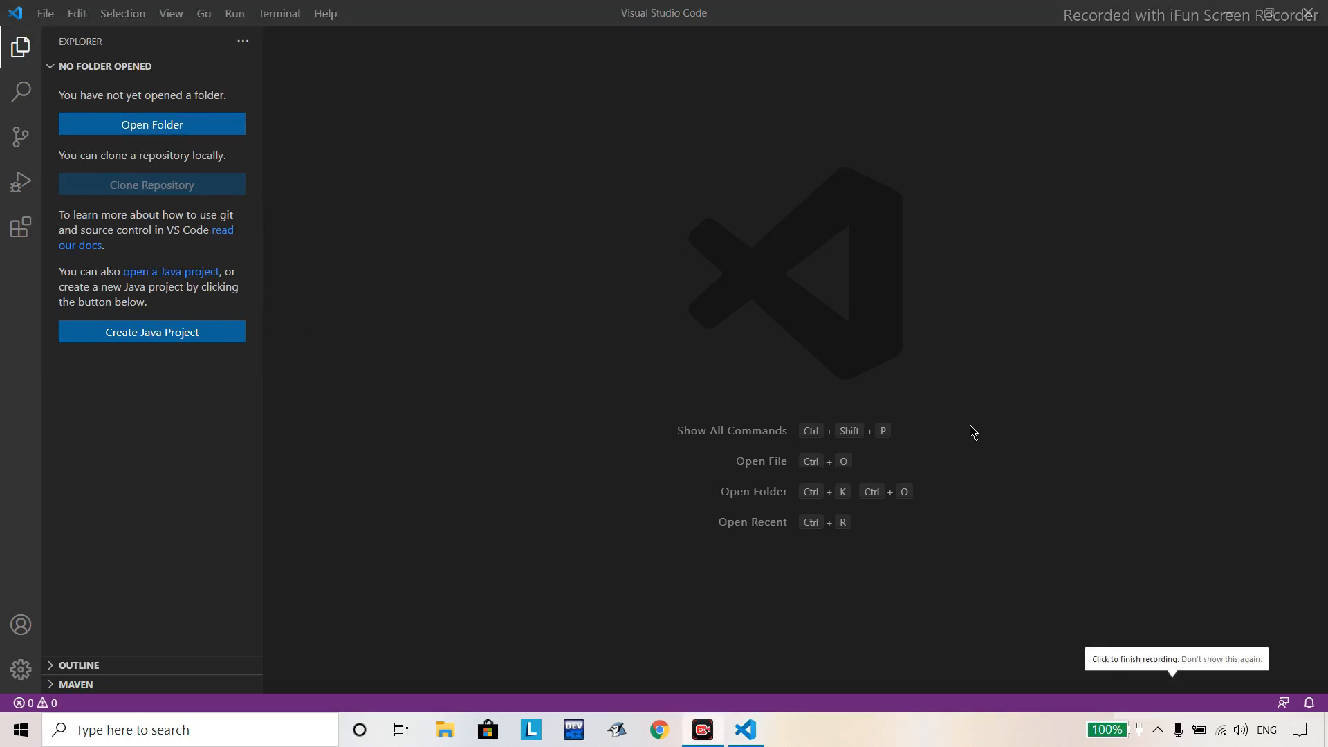
Minimize Visual Studio Code and create a new folder named "programs" on the desktop
{"action": "left_click", "coordinate": [1228, 21]}
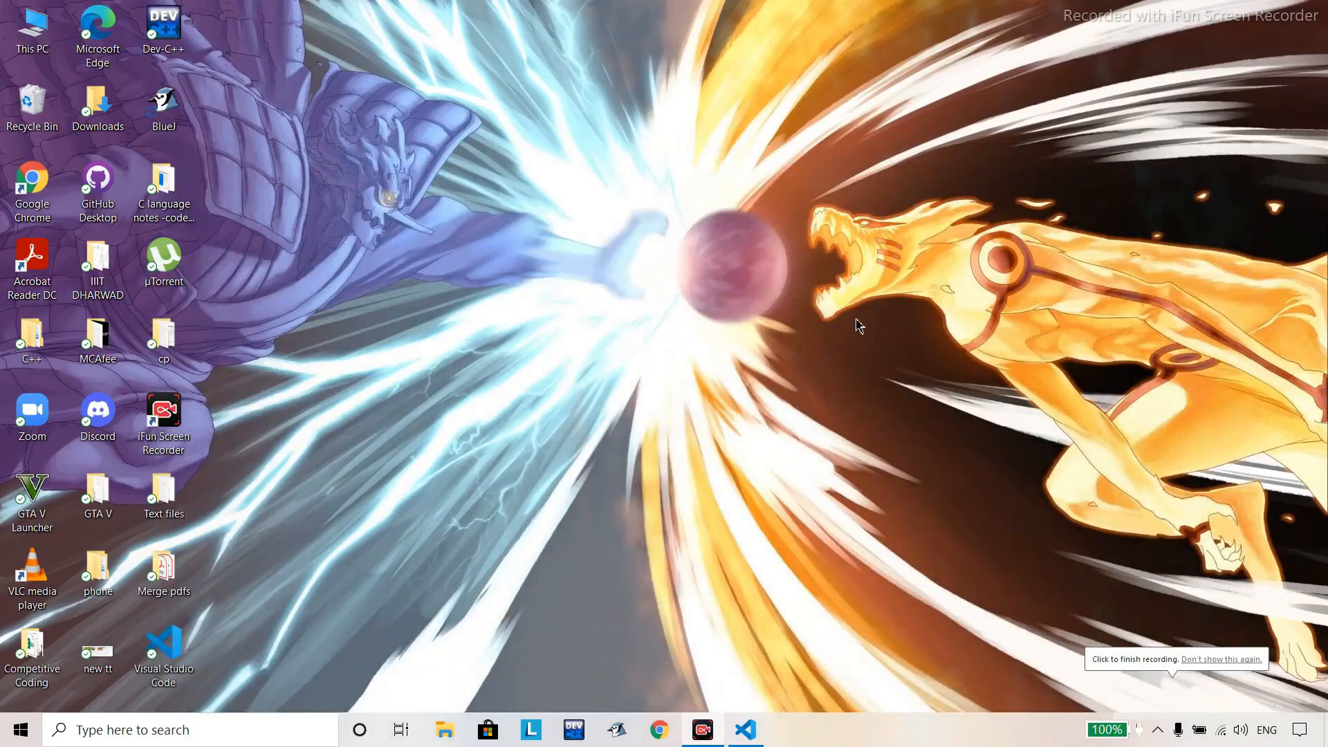
{"action": "right_click", "coordinate": [301, 110]}
{"action": "mouse_move", "coordinate": [361, 445]}
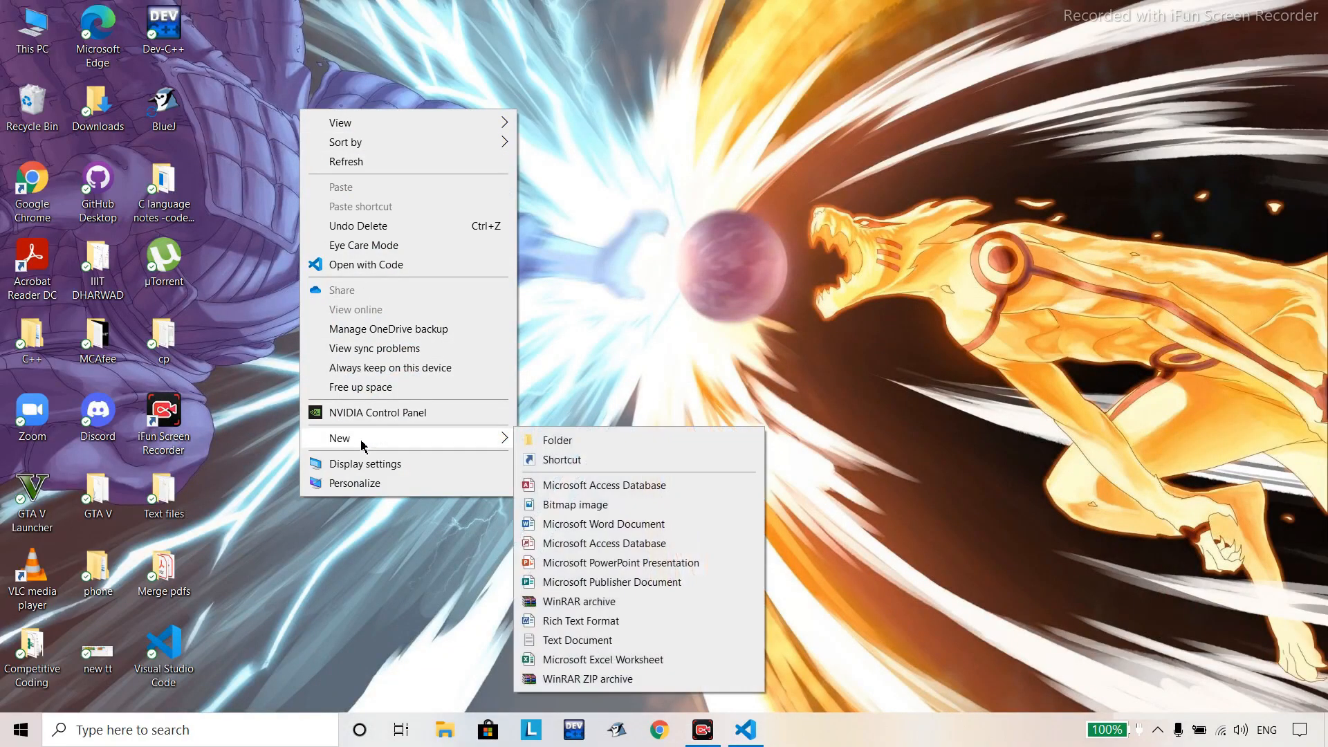
{"action": "left_click", "coordinate": [520, 441]}
{"action": "type", "text": "programs"}
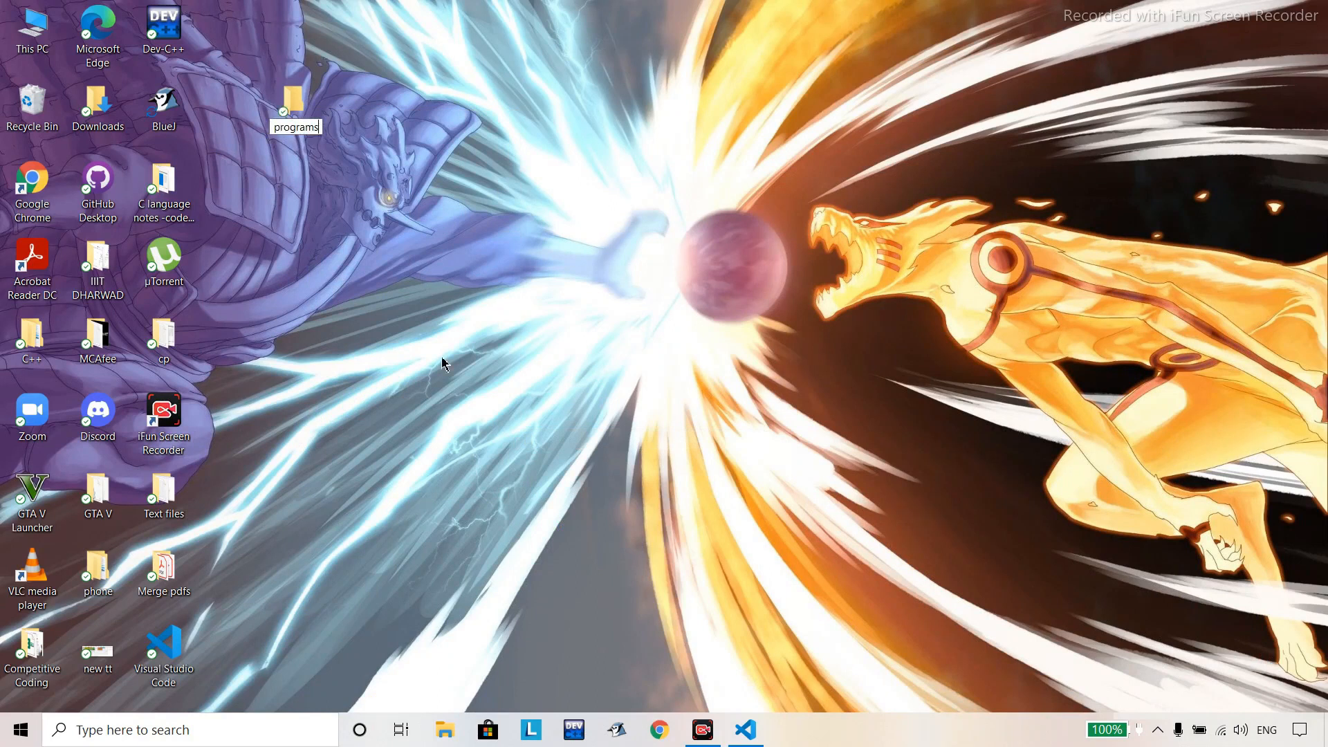
{"action": "left_click", "coordinate": [442, 364]}
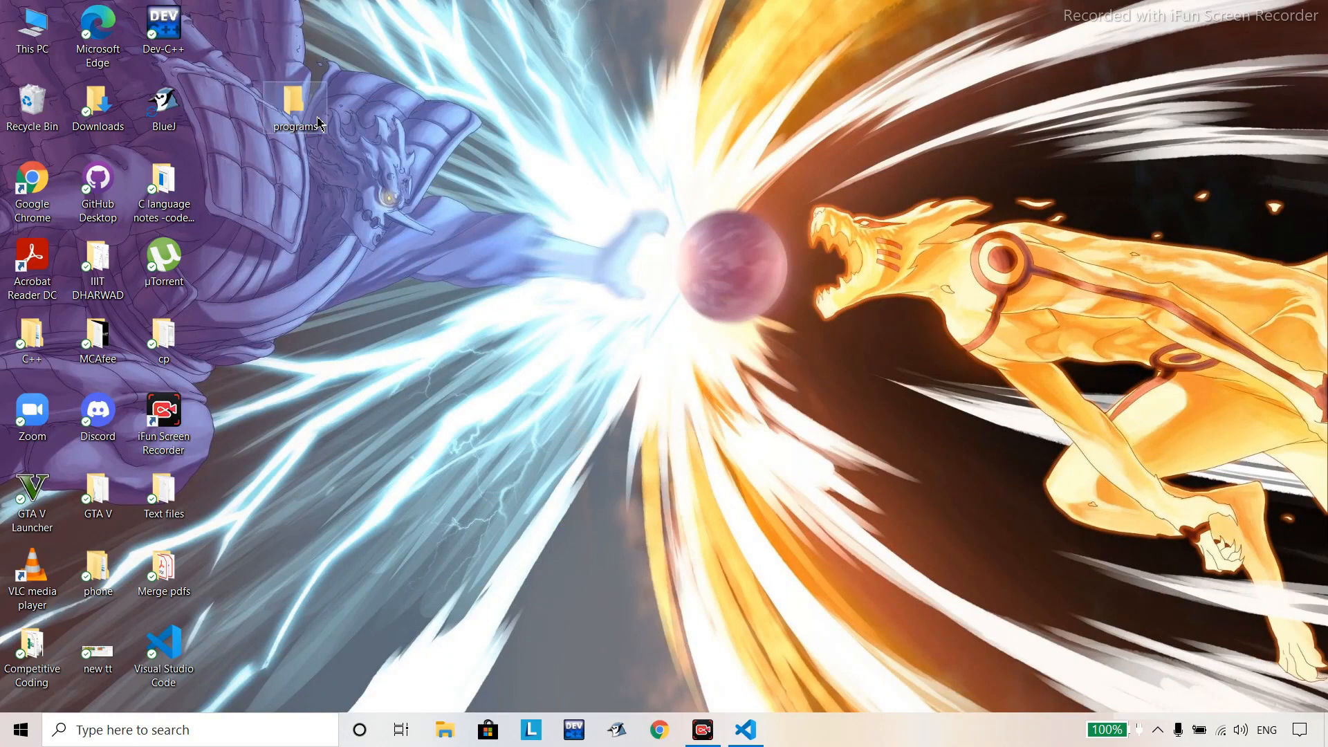
Open the desktop "programs" folder in Visual Studio Code, maximize the window and close the Getting Started page
{"action": "double_click", "coordinate": [296, 107]}
{"action": "right_click", "coordinate": [642, 243]}
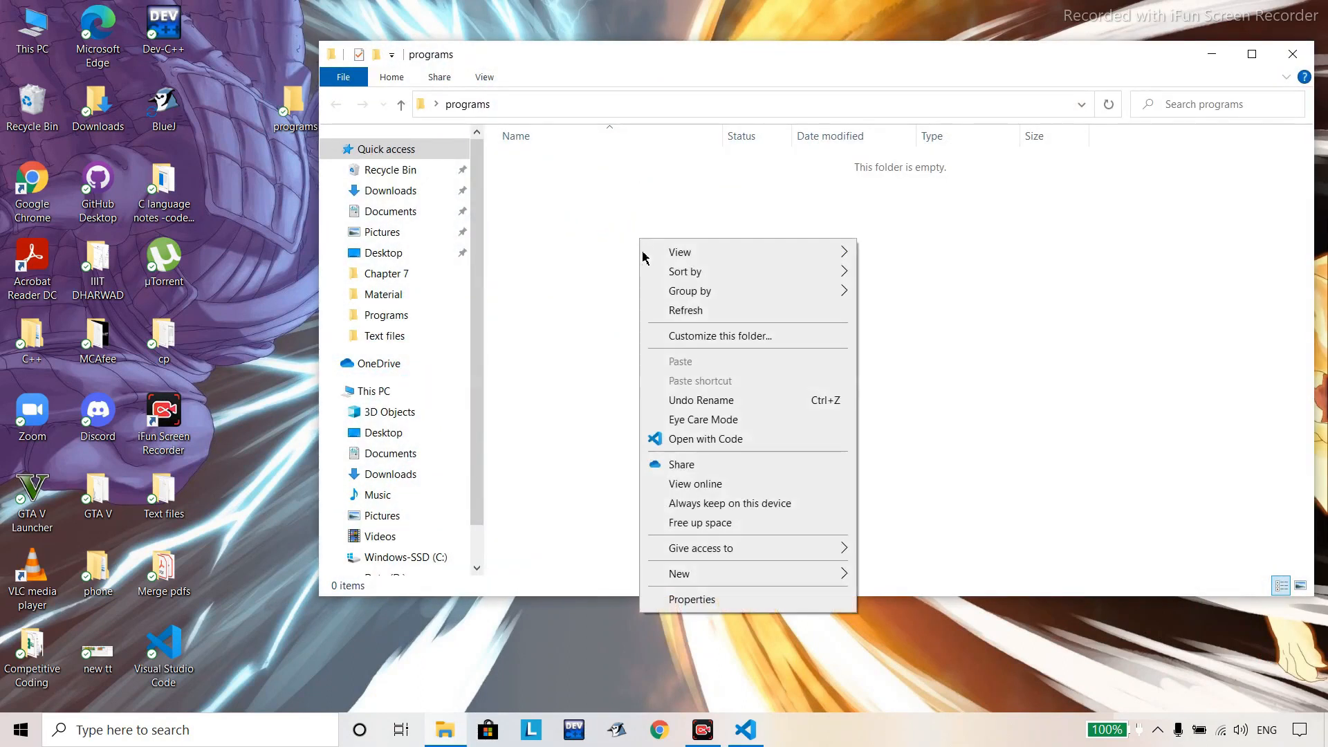
{"action": "left_click", "coordinate": [693, 447]}
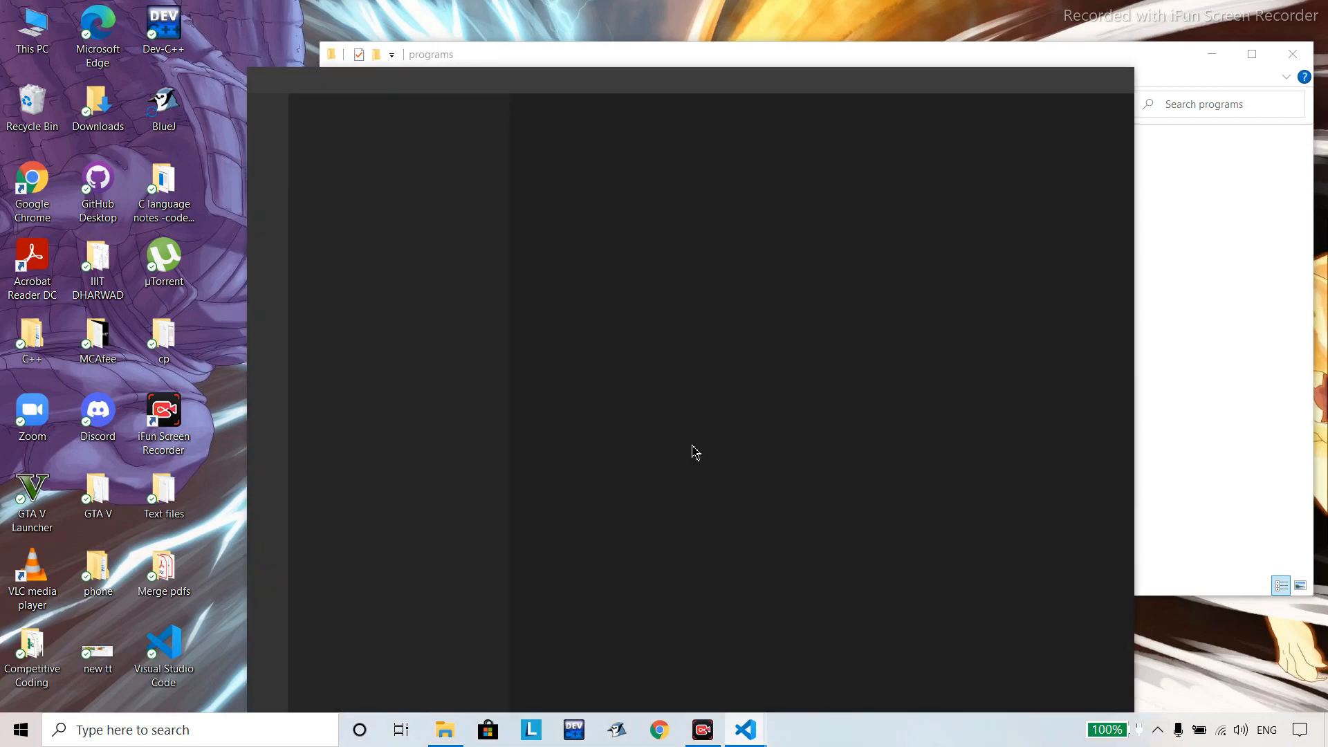
{"action": "double_click", "coordinate": [604, 81]}
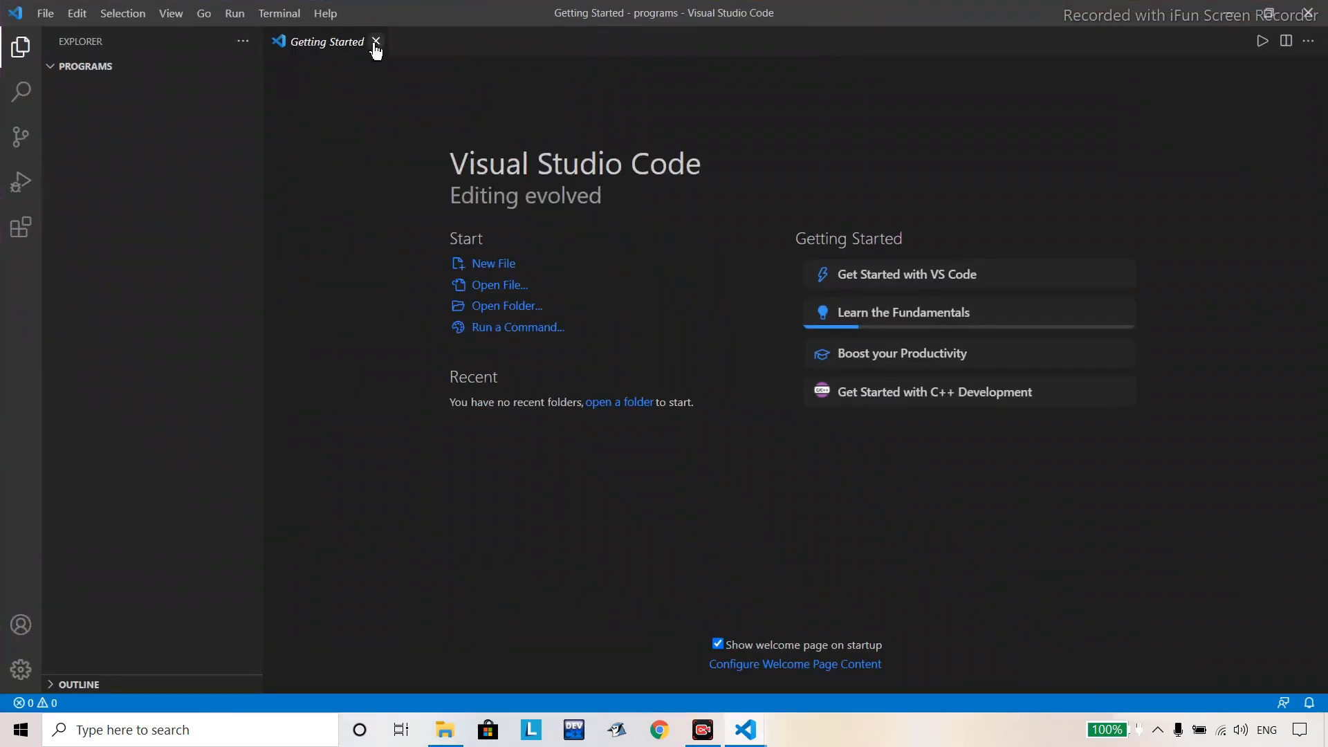
{"action": "left_click", "coordinate": [376, 41]}
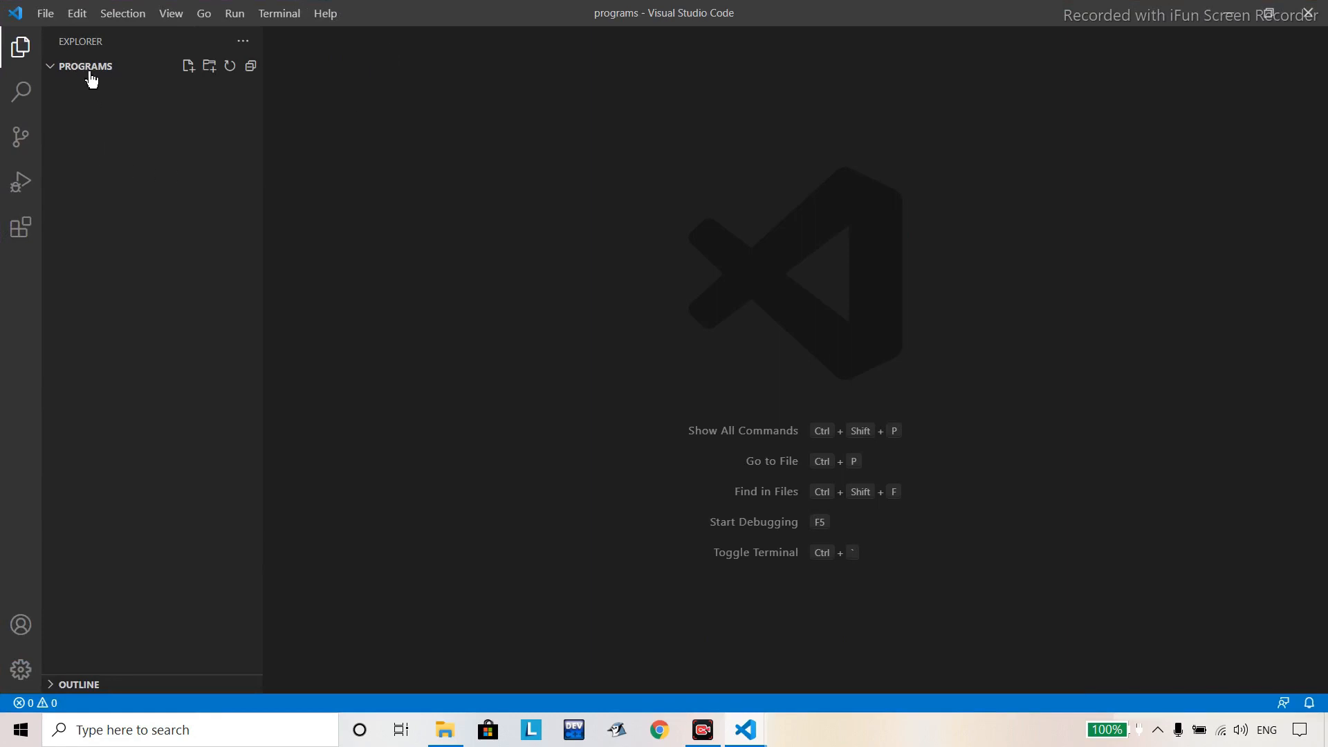
Create a new file named "hello_world.c" in the programs folder
{"action": "left_click", "coordinate": [189, 68]}
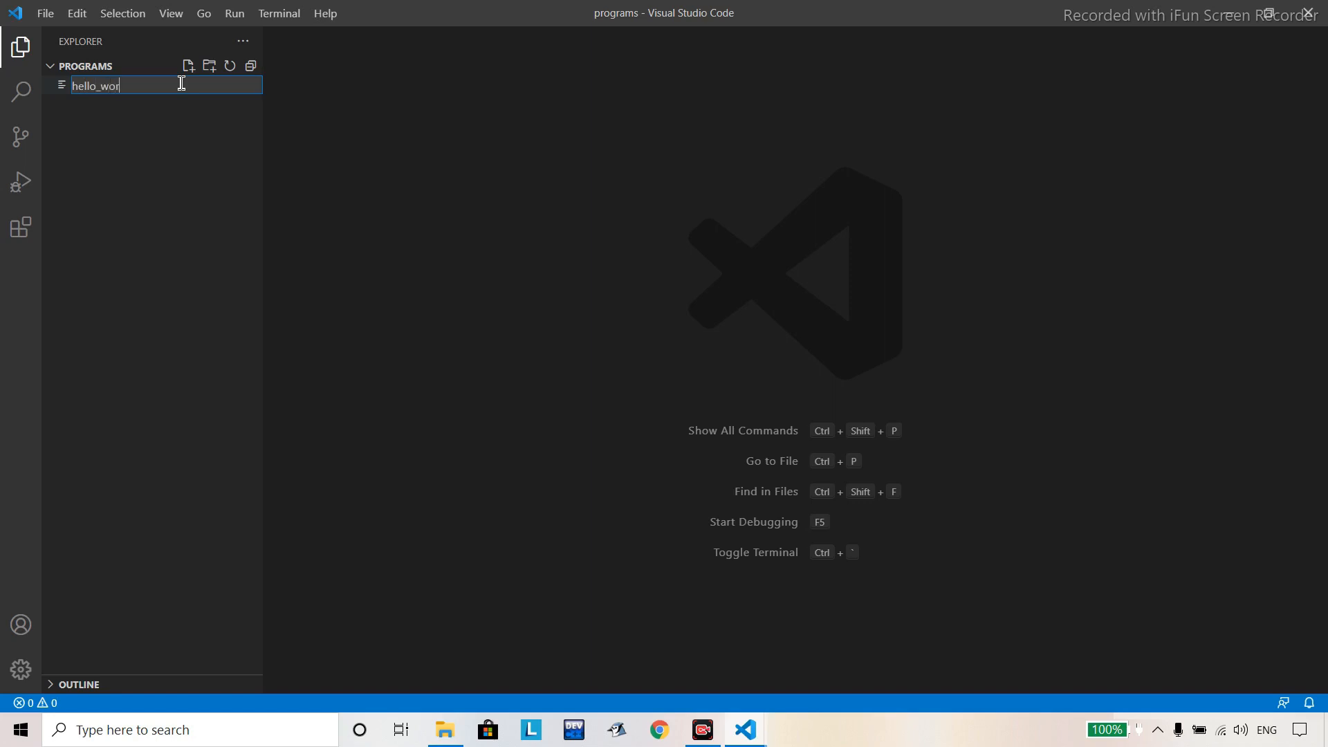
{"action": "type", "text": "hello_world.c"}
{"action": "key", "text": "Return"}
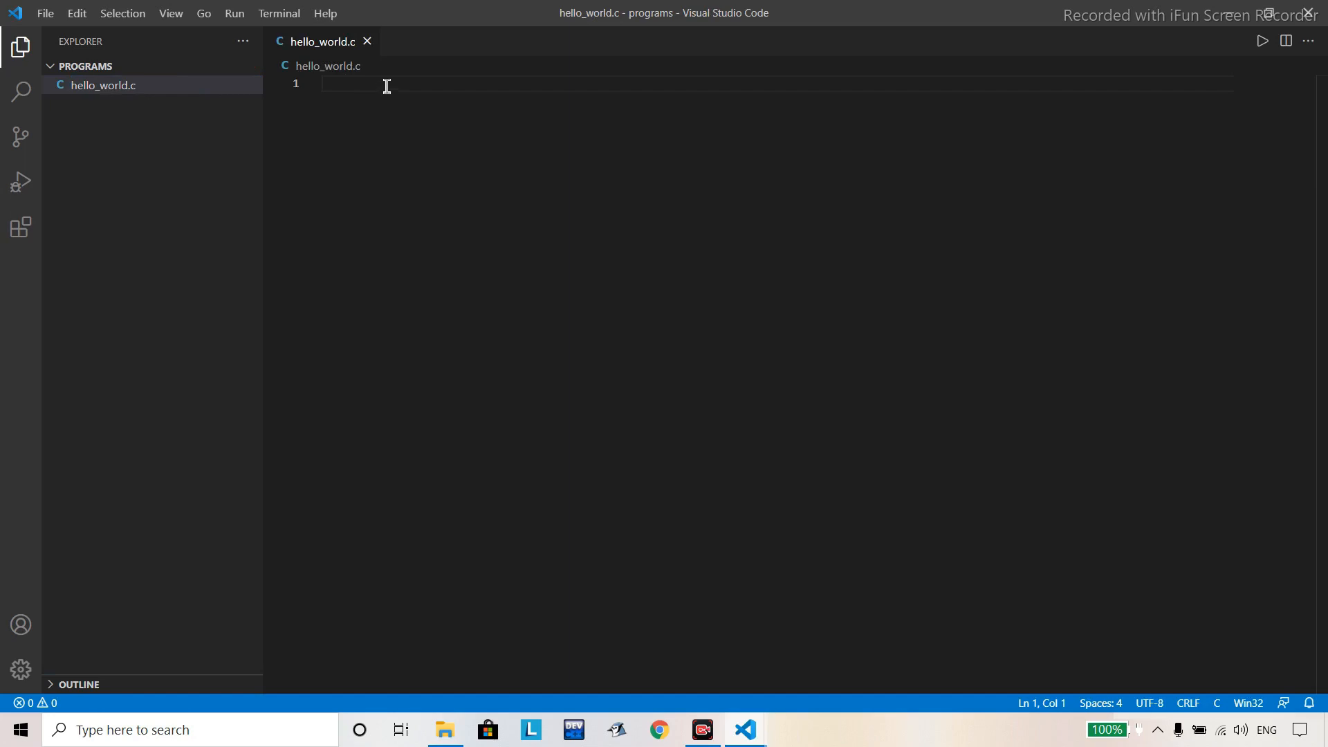
Write the line #include <stdio.h> and an int main() function with opening and closing braces in hello_world.c
{"action": "type", "text": "#include <stdio.h"}
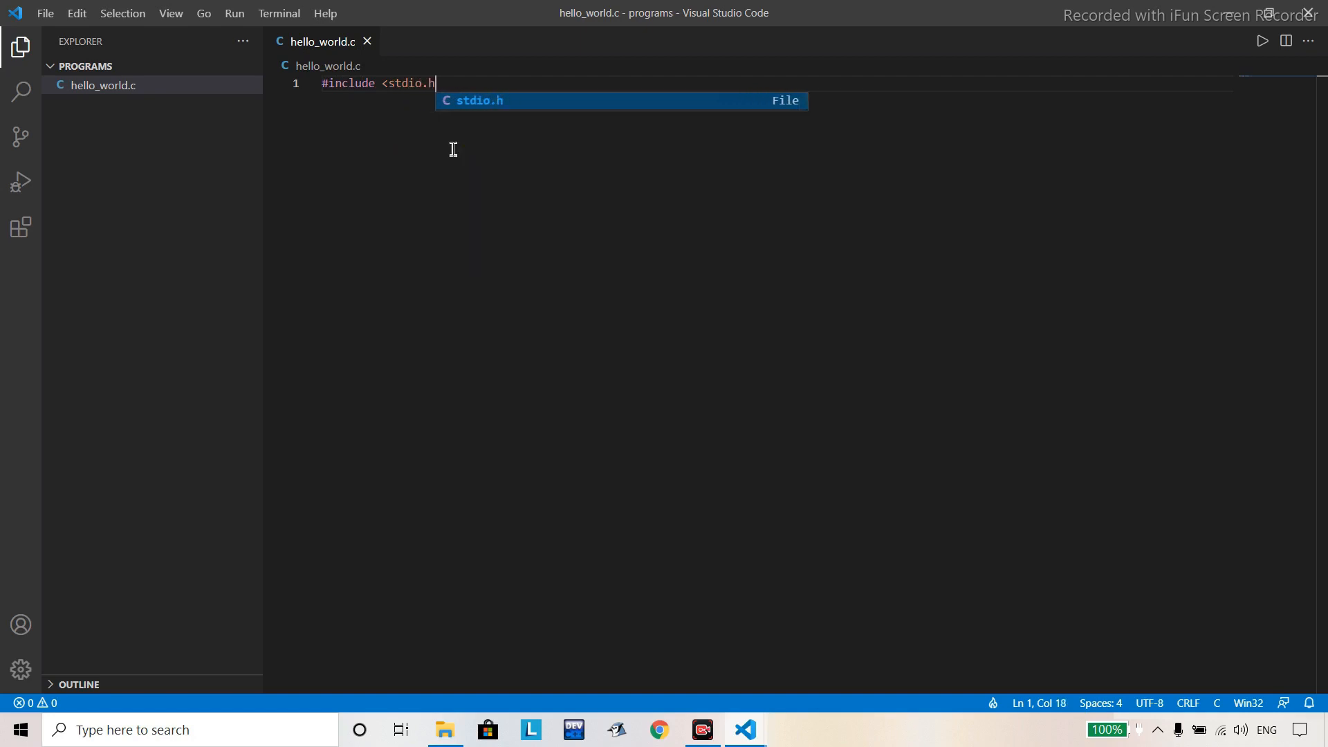
{"action": "type", "text": ">"}
{"action": "key", "text": "Return"}
{"action": "type", "text": "int "}
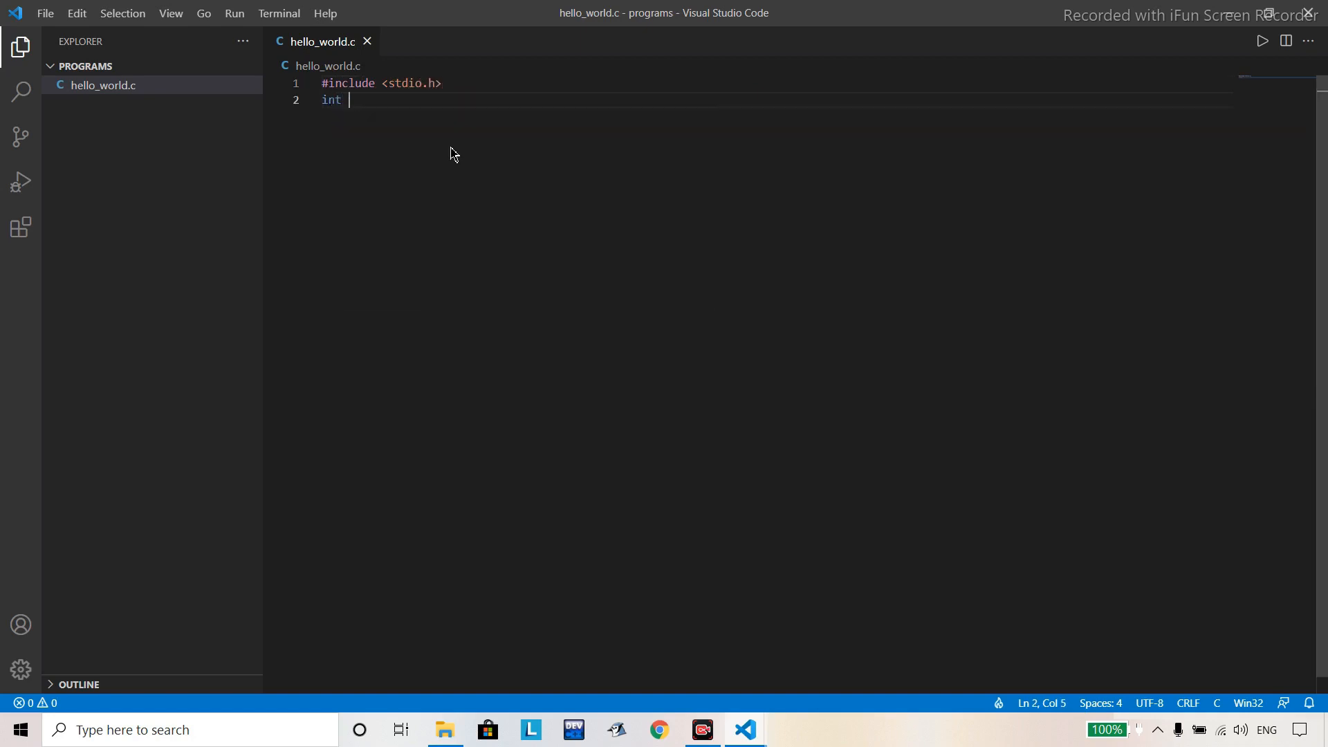
{"action": "type", "text": "main()"}
{"action": "key", "text": "Return"}
{"action": "type", "text": "{"}
{"action": "key", "text": "Return"}
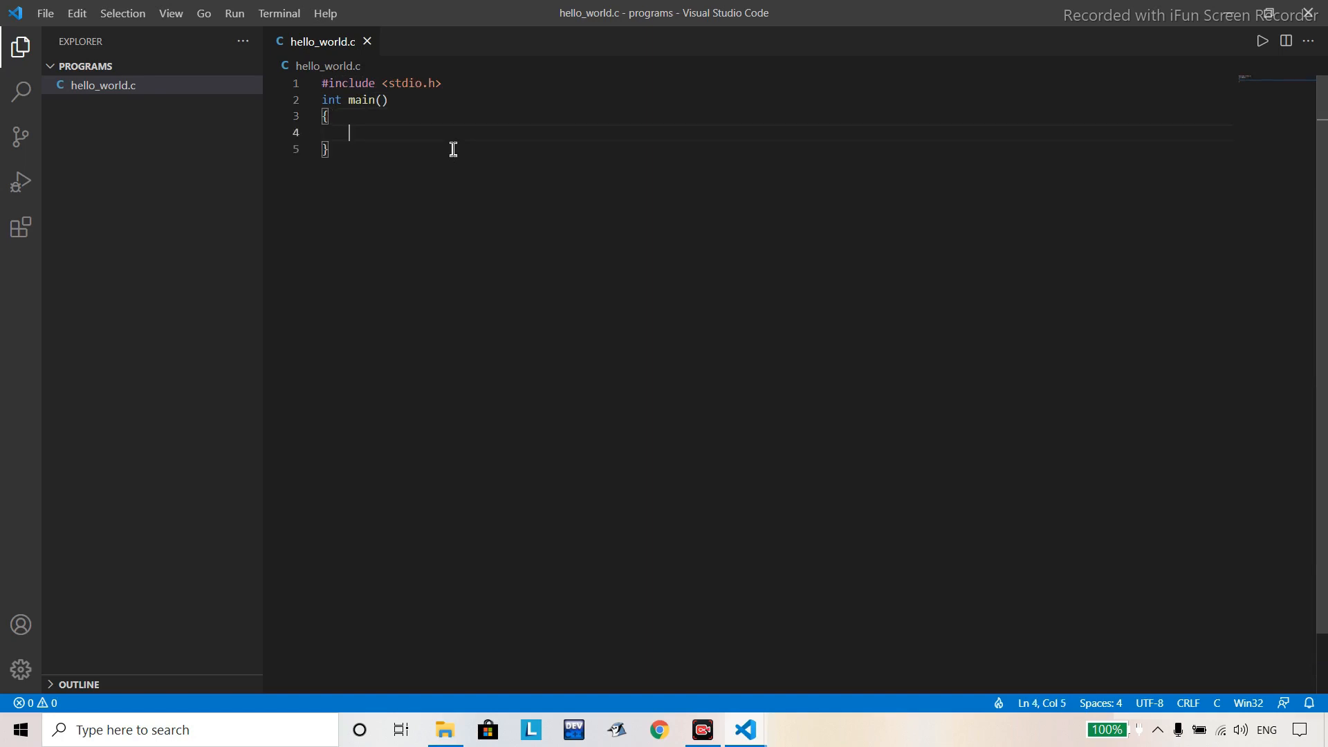
Fill the body of main with printf("HELLO WORLD\n"); and return 0; on separate lines
{"action": "type", "text": "printf(\"HELLO WORLD\\n"}
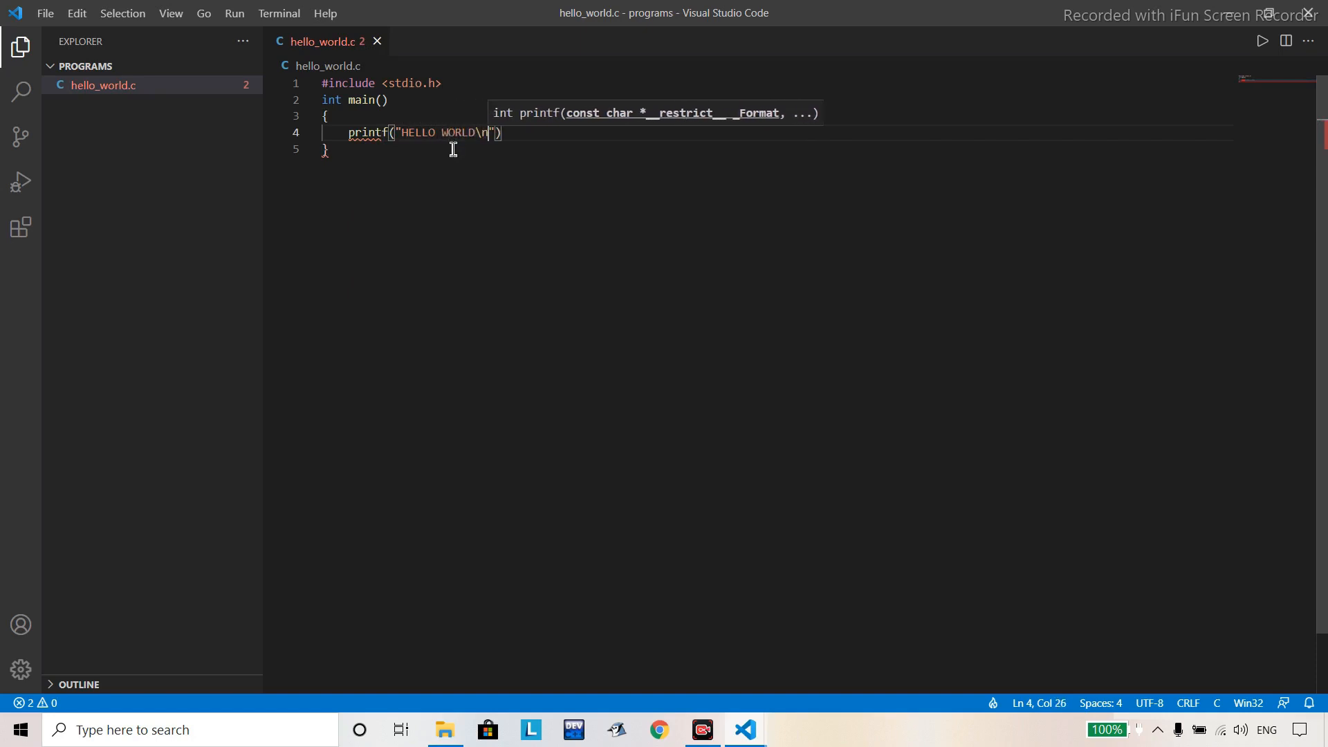
{"action": "type", "text": "\");"}
{"action": "key", "text": "Return"}
{"action": "type", "text": "return 0;"}
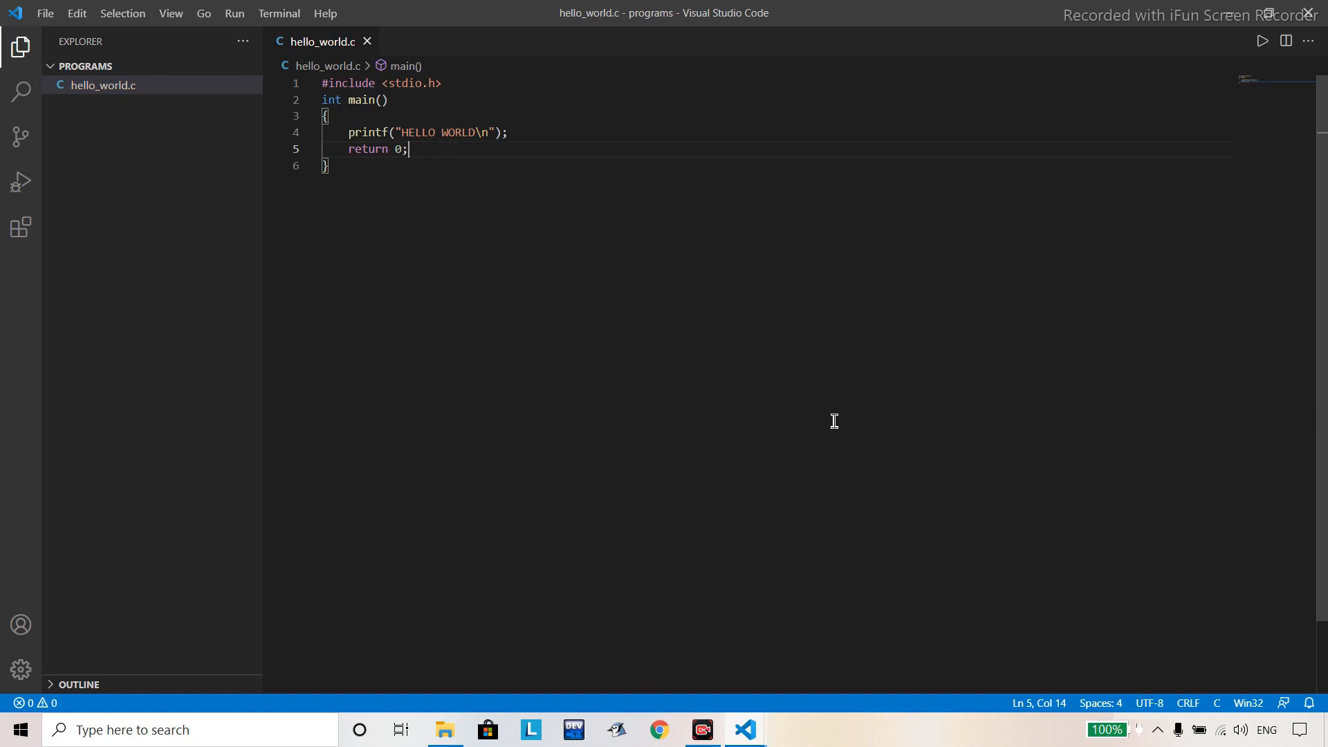
Run hello_world.c and close the terminal panel
{"action": "left_click", "coordinate": [1264, 43]}
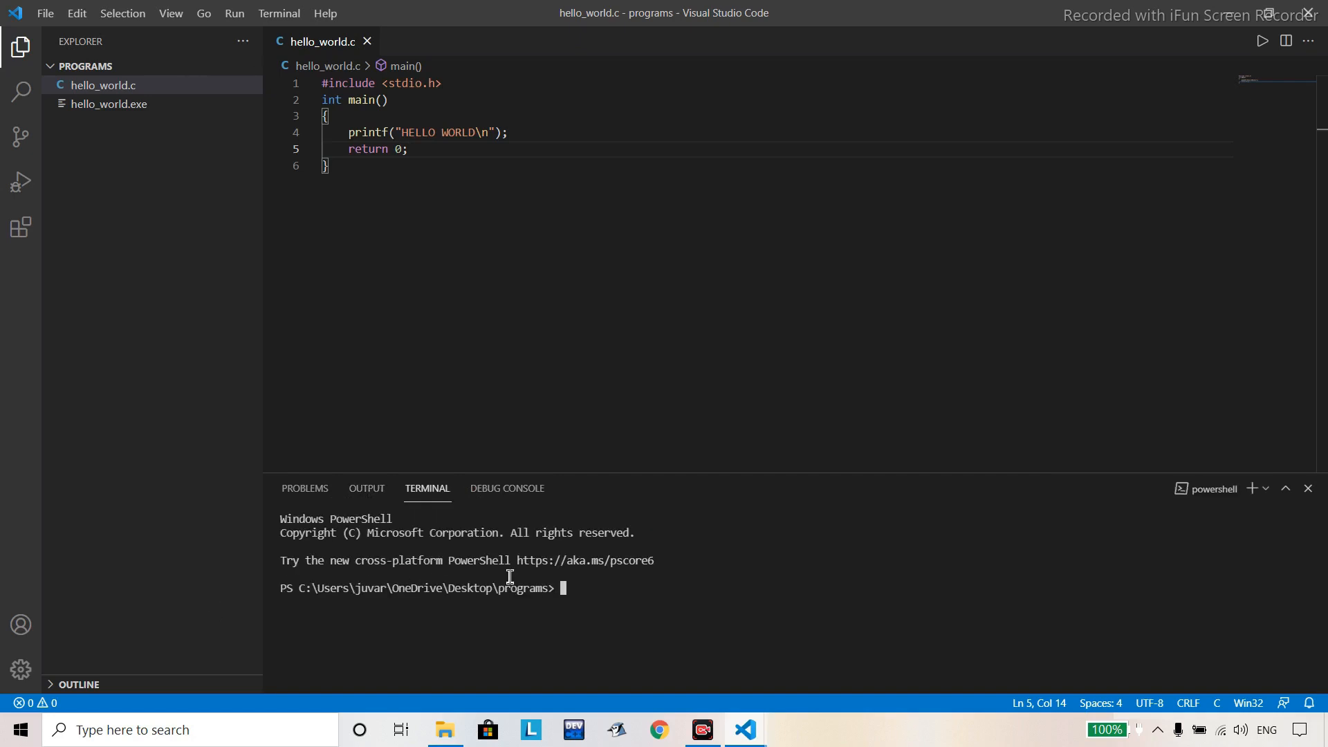
{"action": "left_click", "coordinate": [1308, 488]}
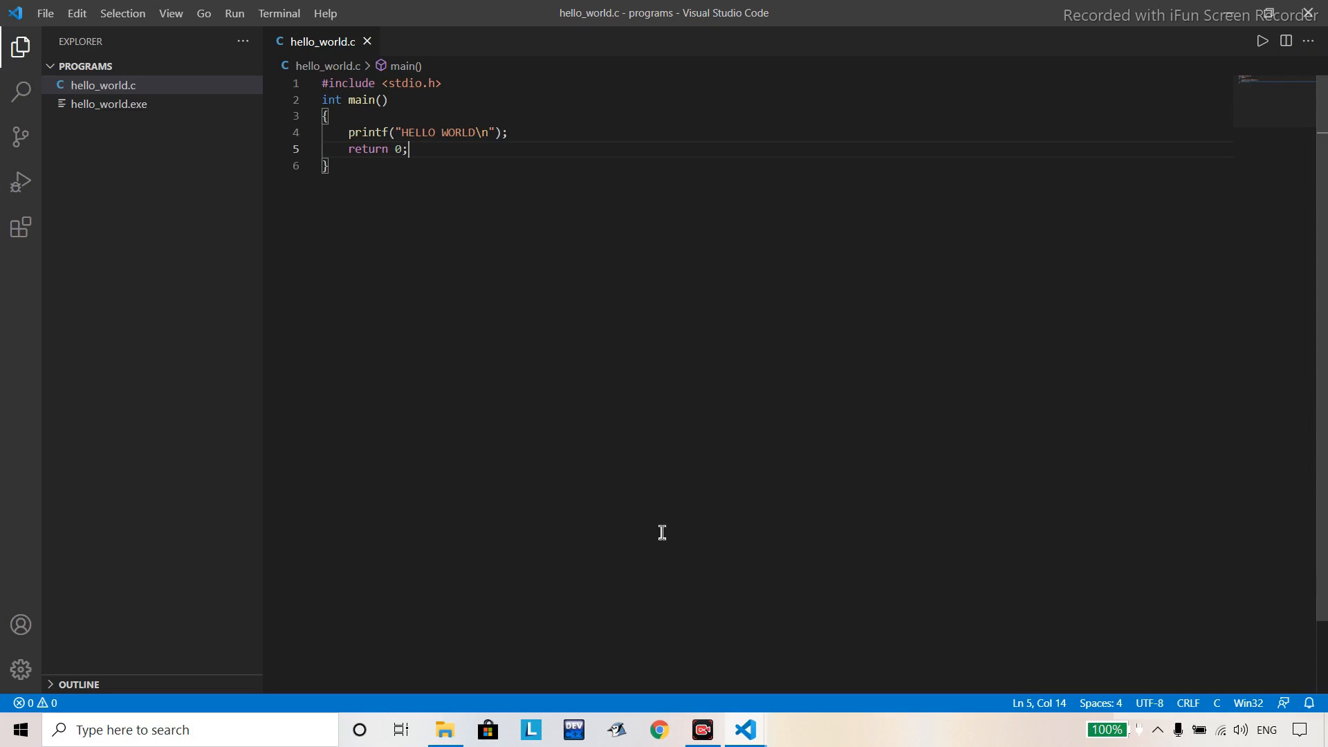
Search the settings for "terminal", enable Code-runner: Run In Terminal under the Run Code configuration and close the settings
{"action": "left_click", "coordinate": [21, 669]}
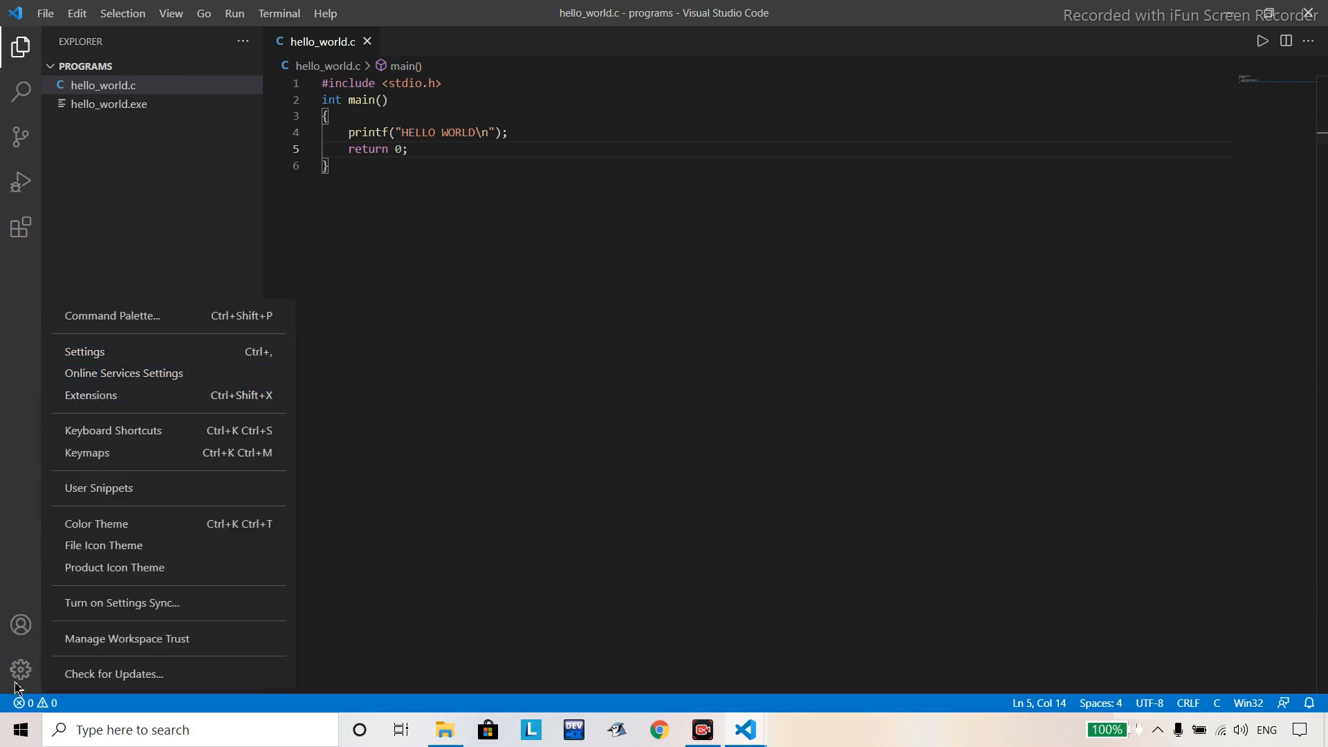
{"action": "left_click", "coordinate": [105, 353]}
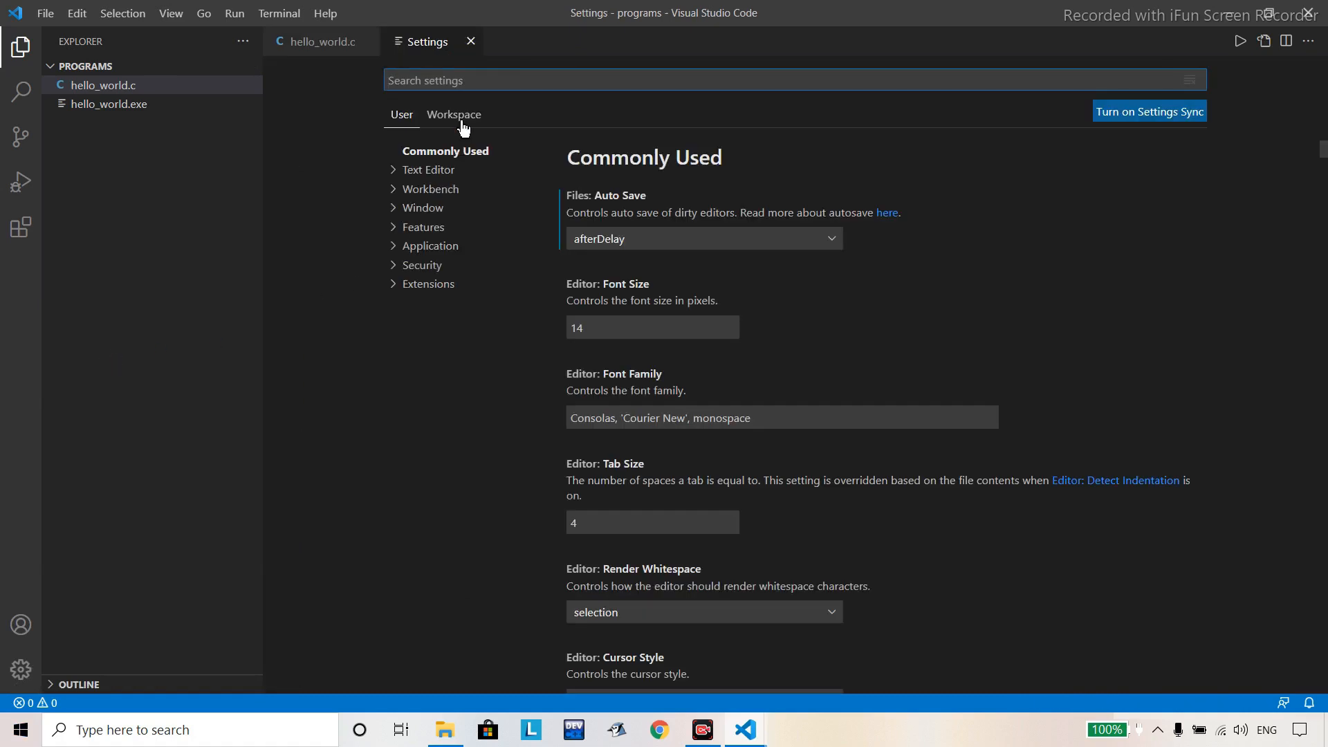
{"action": "type", "text": "terminal"}
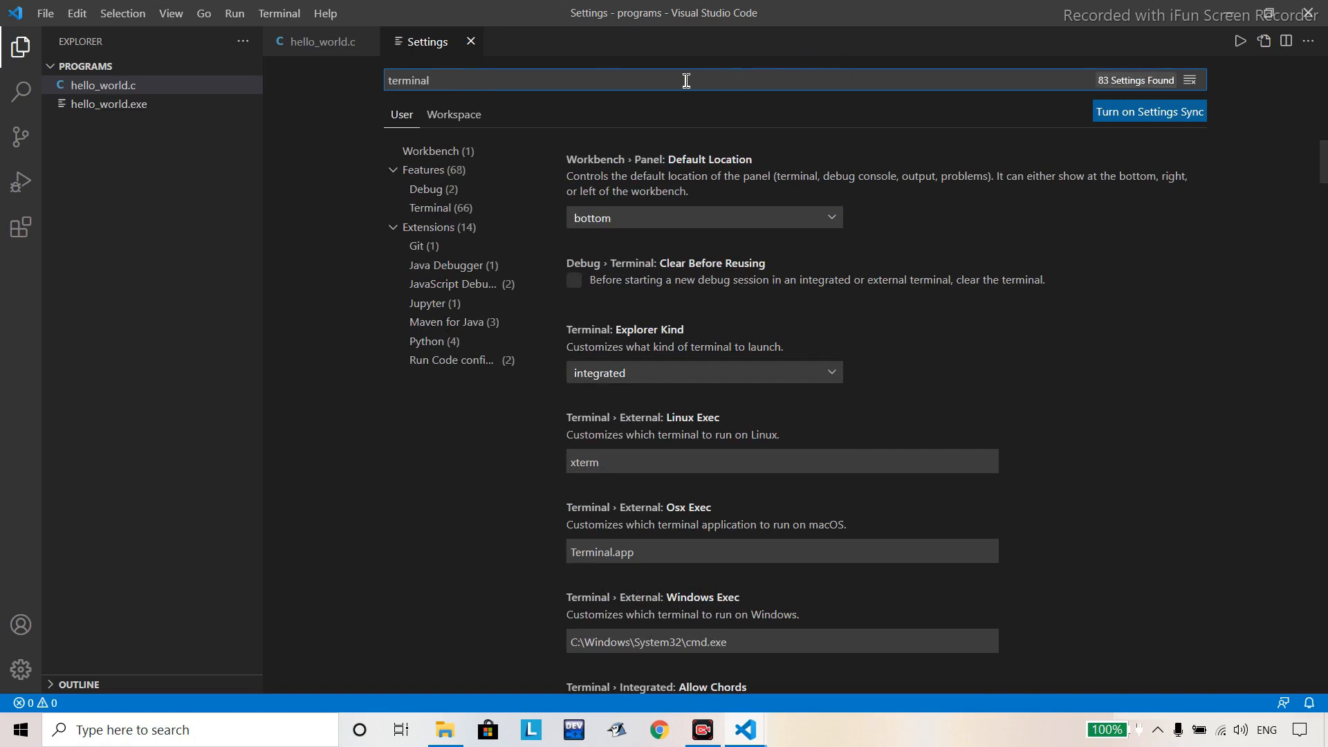
{"action": "left_click", "coordinate": [454, 361]}
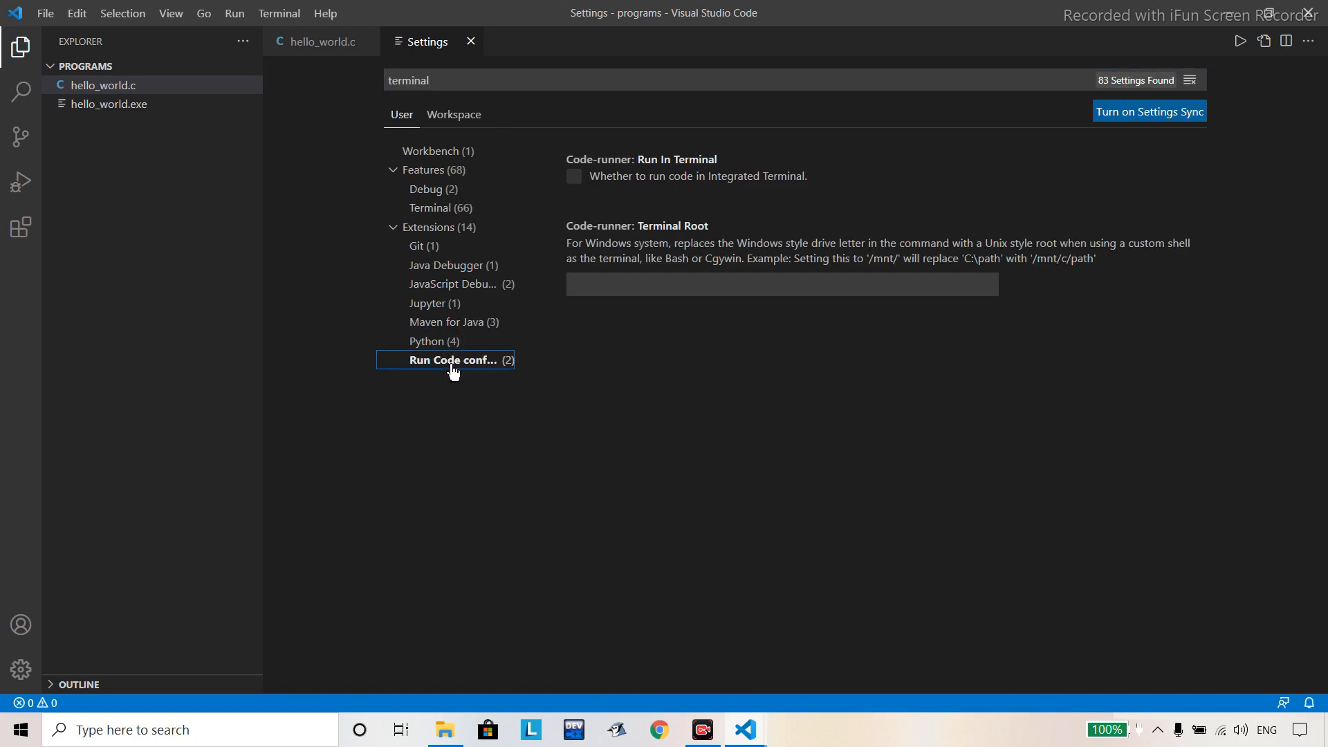
{"action": "left_click", "coordinate": [574, 177]}
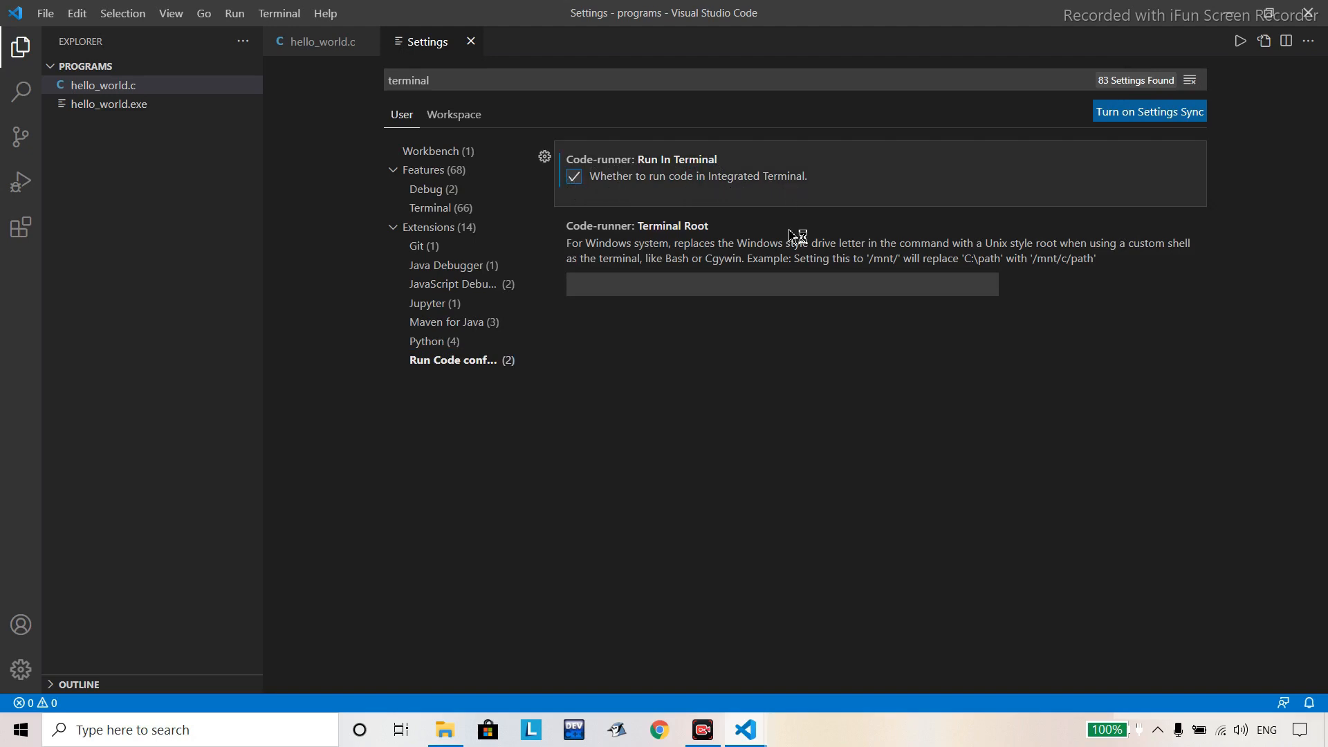
{"action": "left_click", "coordinate": [801, 341]}
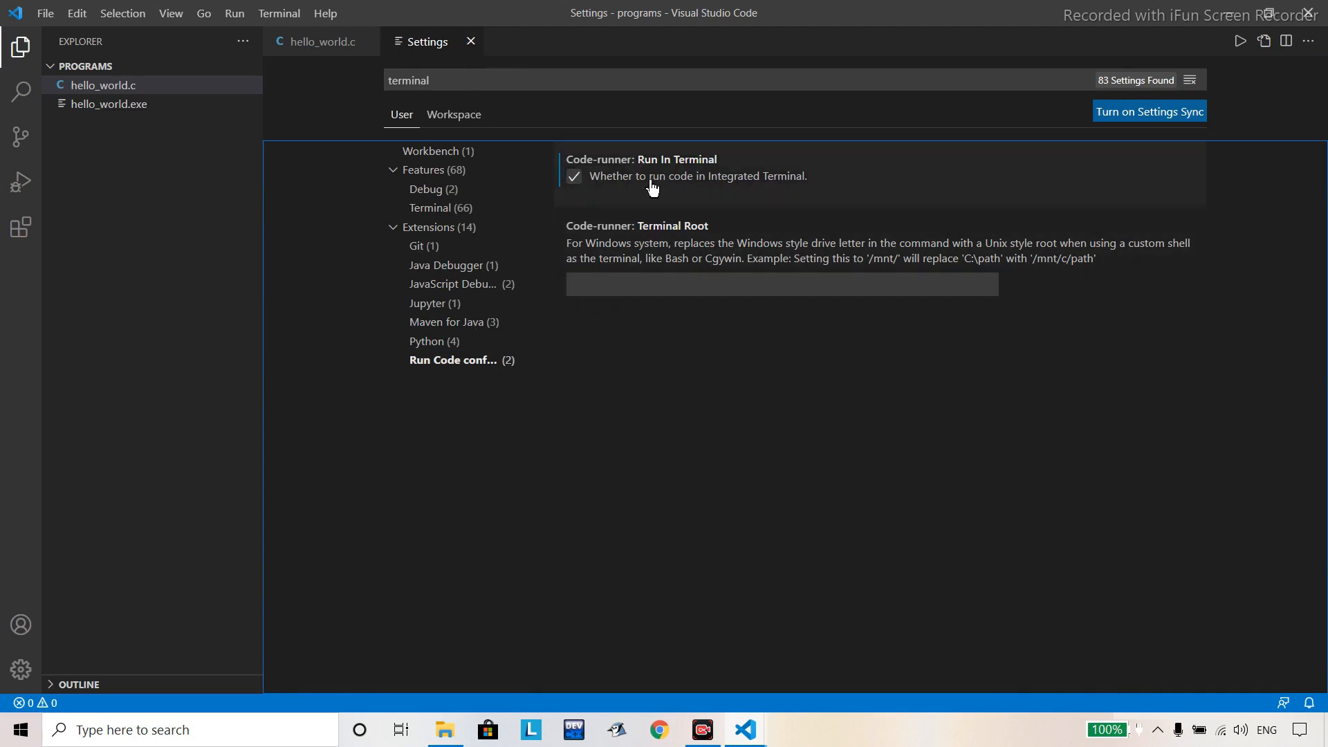
{"action": "left_click", "coordinate": [470, 40]}
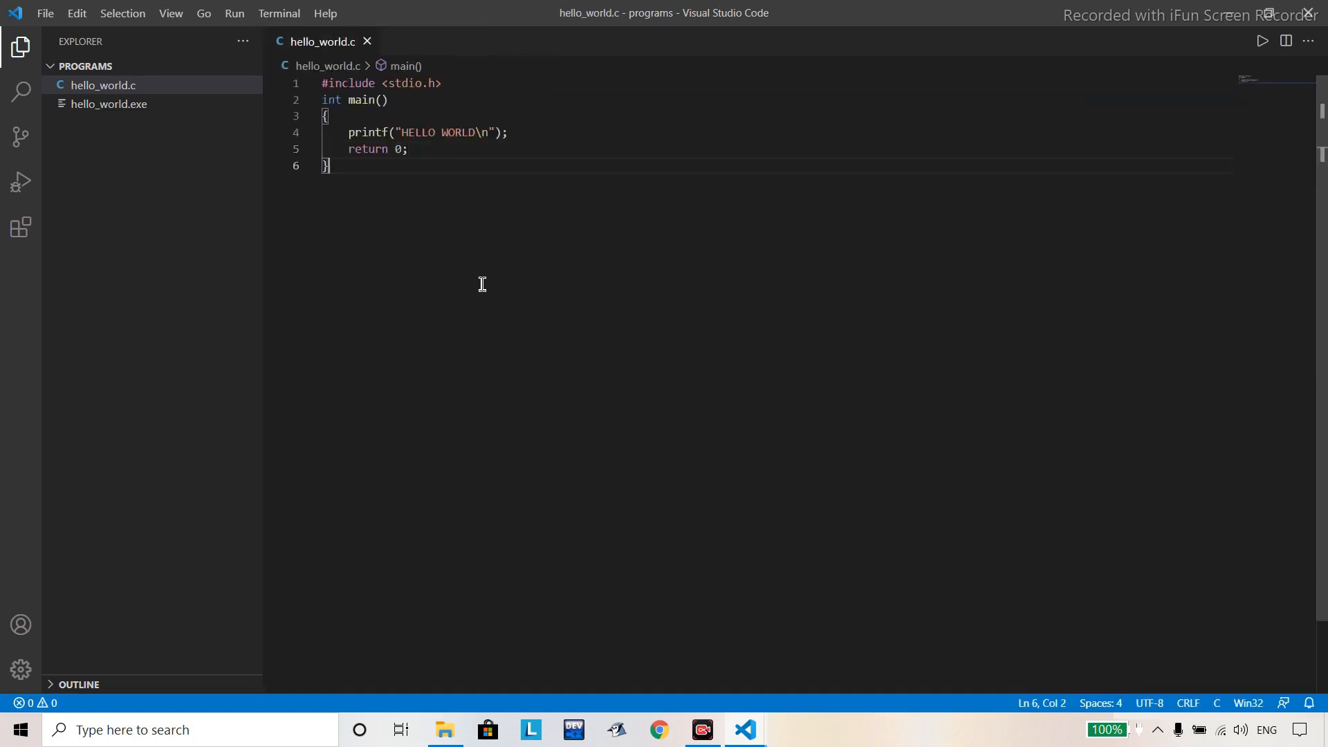
Run hello_world.c in the integrated terminal and check the program's printed output line
{"action": "left_click", "coordinate": [1262, 41]}
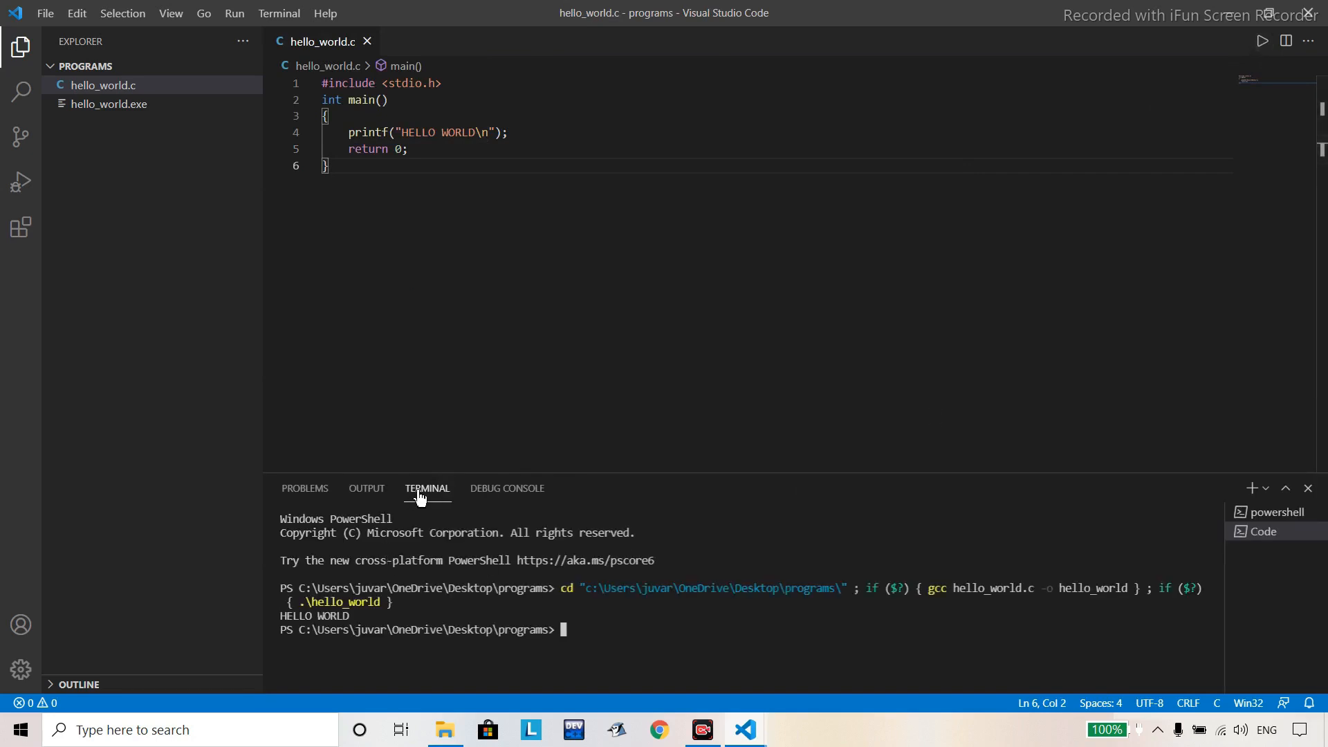
{"action": "triple_click", "coordinate": [336, 624]}
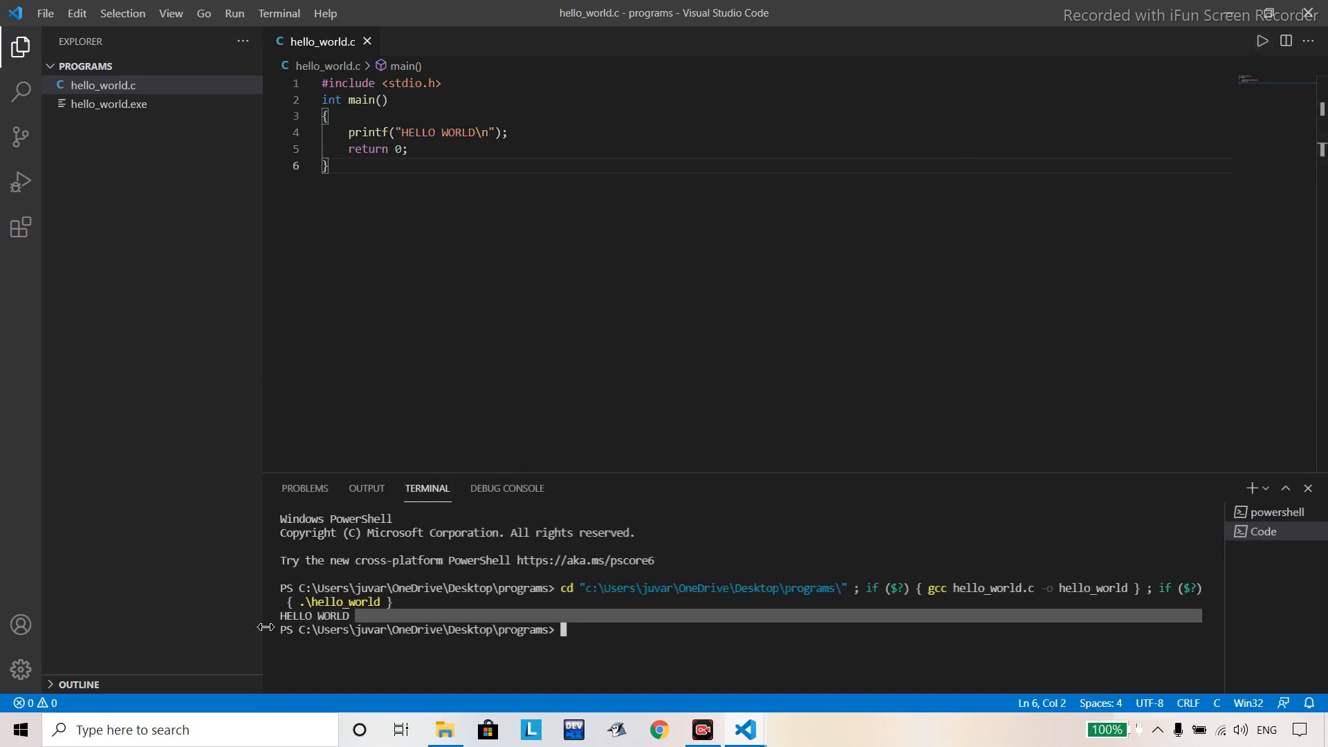
{"action": "left_click", "coordinate": [392, 648]}
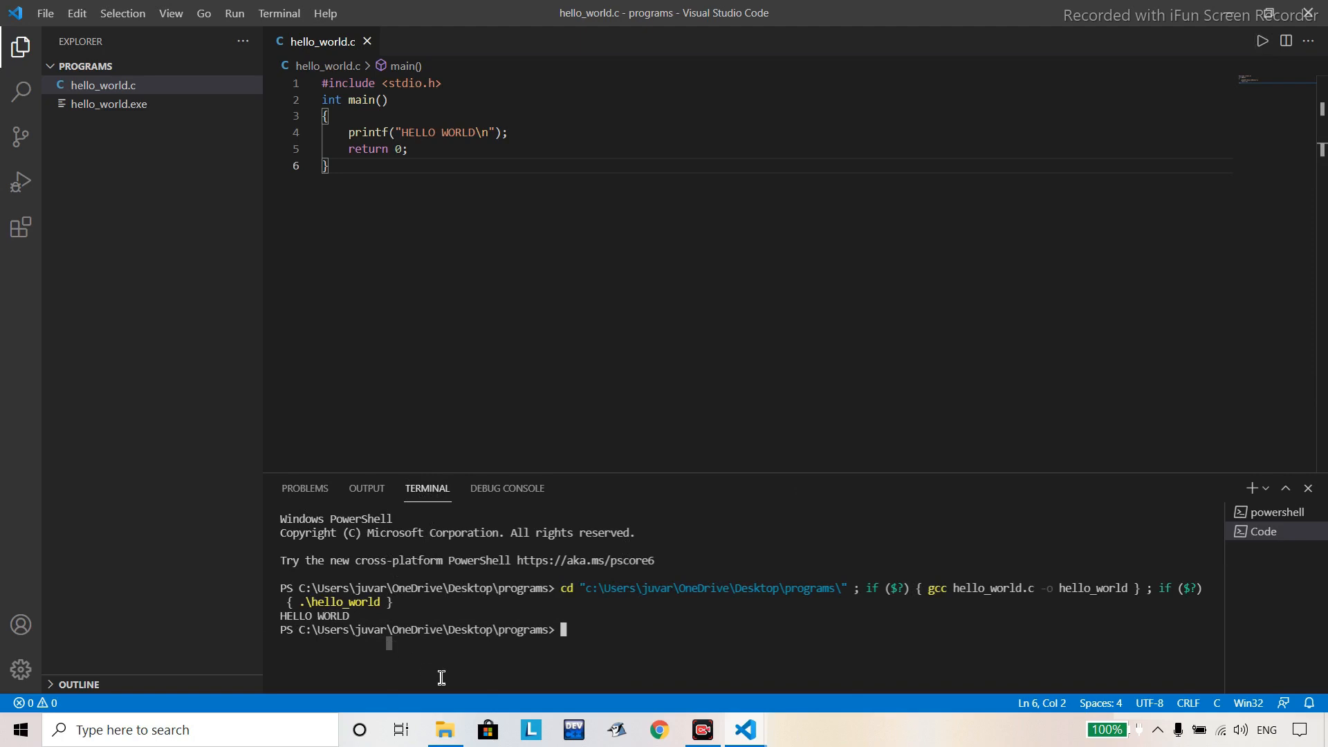